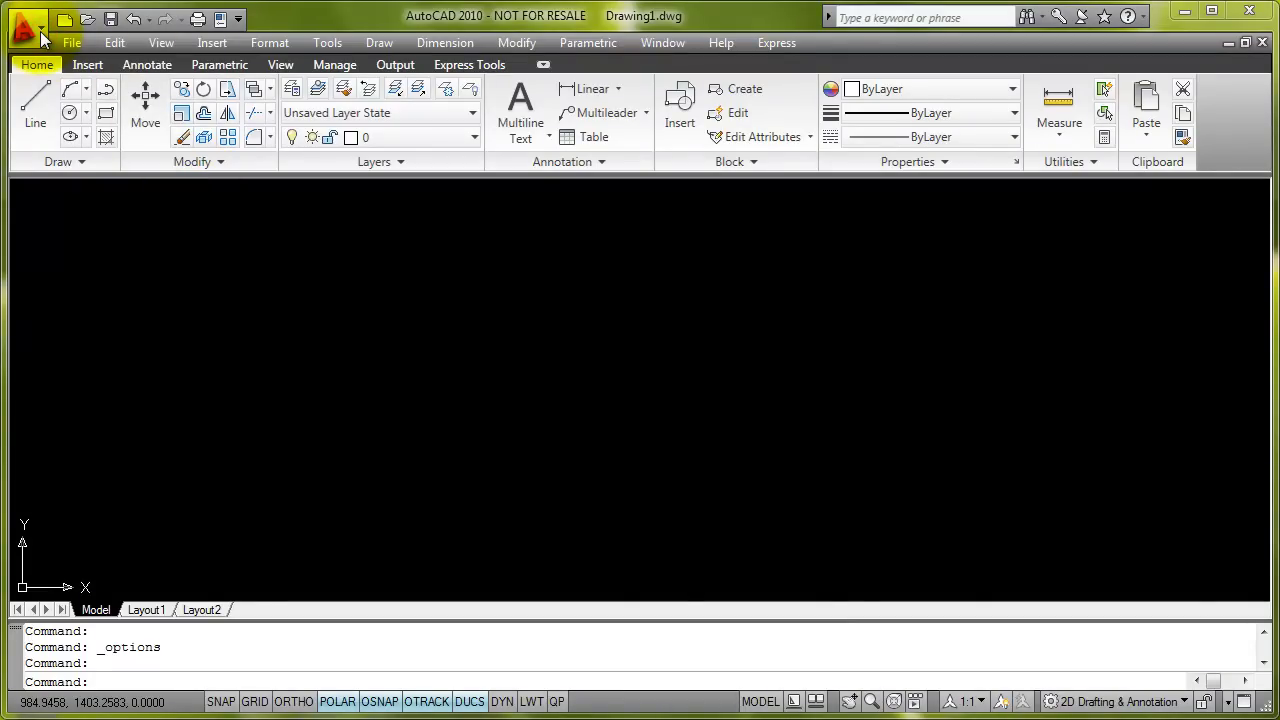
In Options > Open and Save, change Minutes between saves from 20 to 10
click(40, 31)
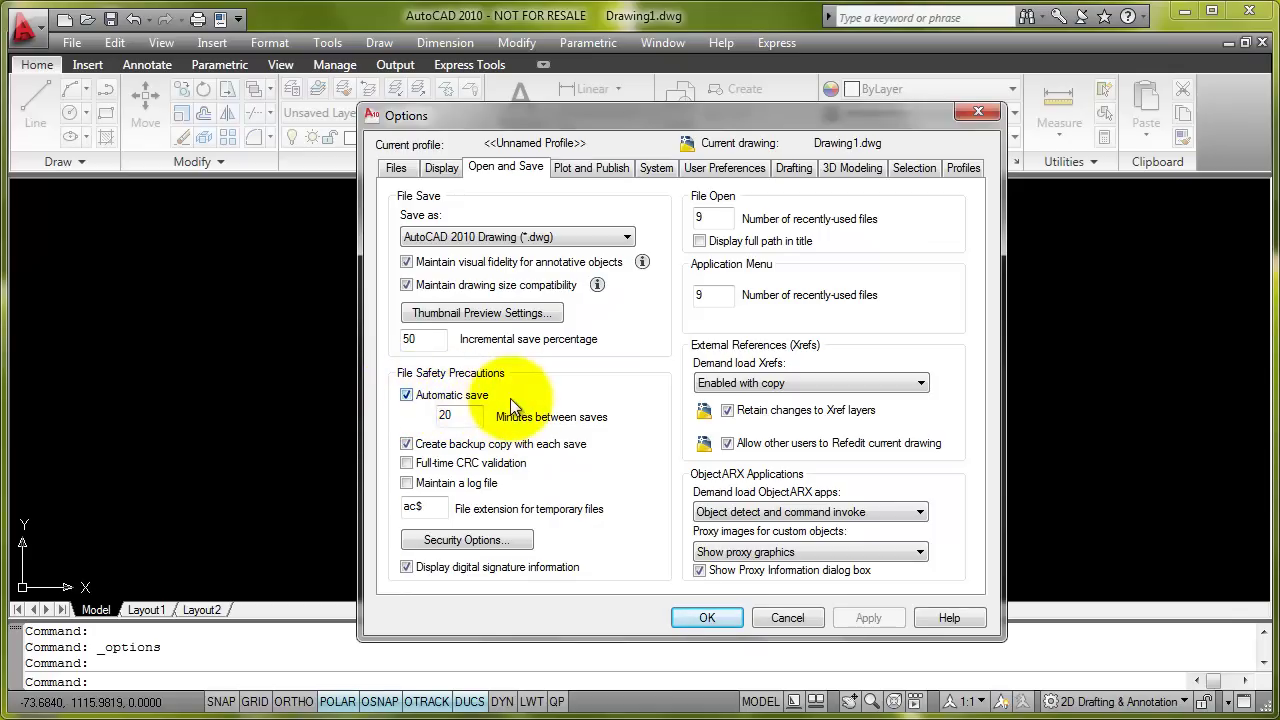
double_click(447, 415)
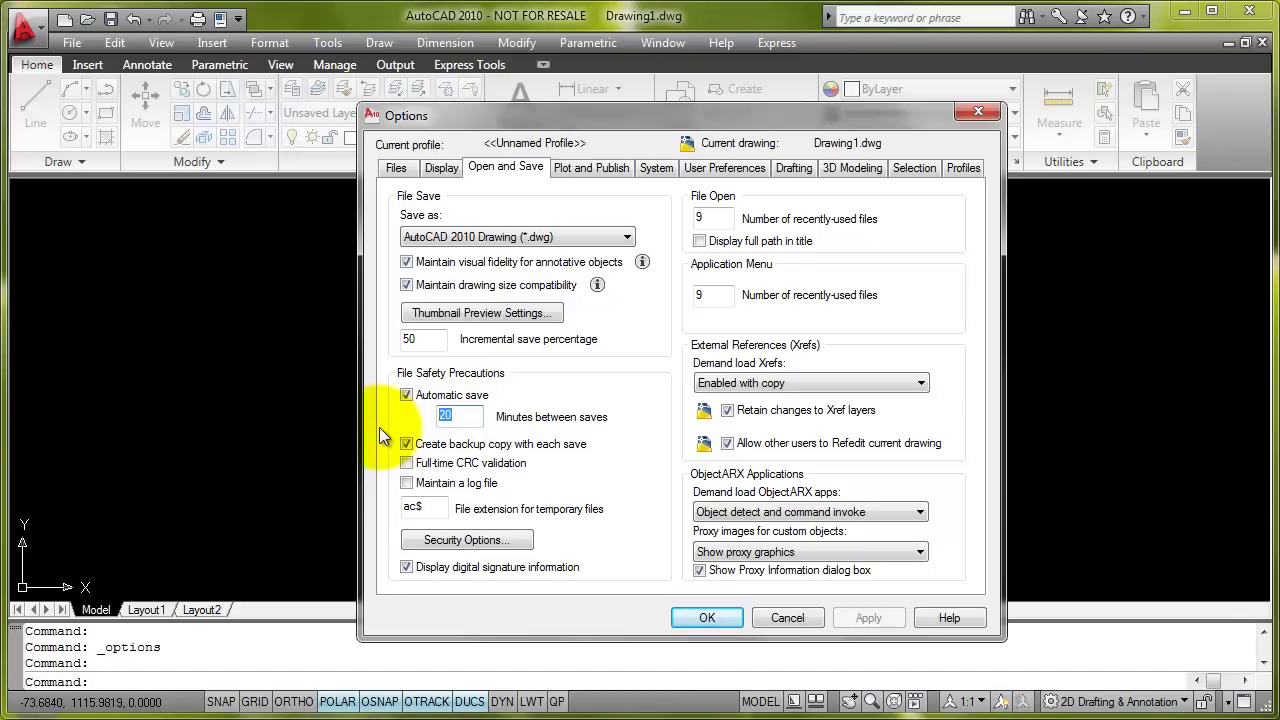
text(10)
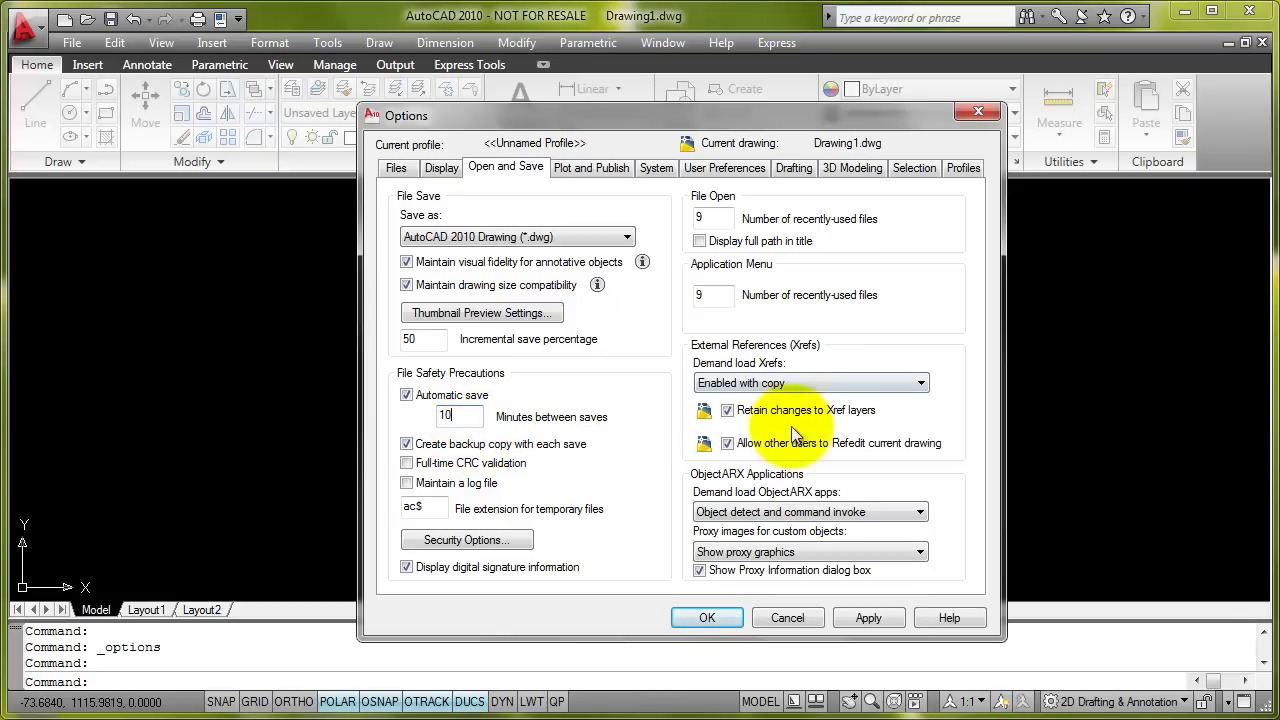
click(697, 514)
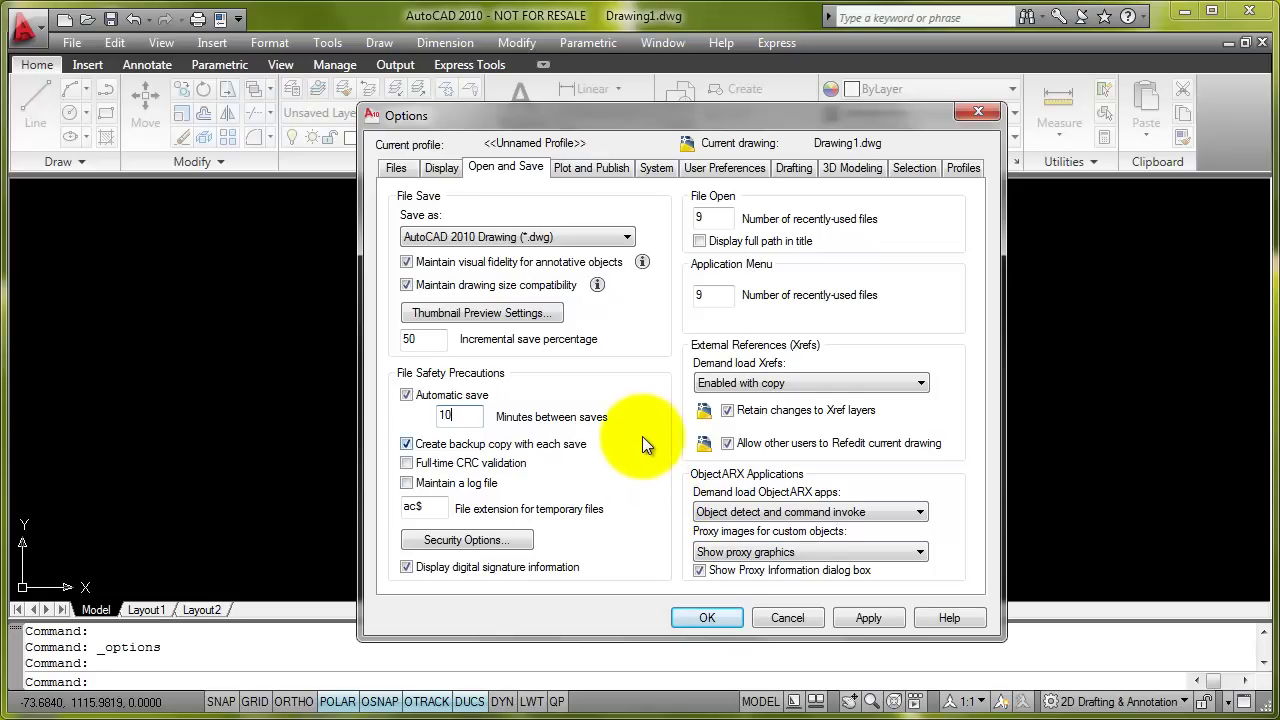
On the Files tab, expand Automatic Save File Location, select its path and browse for a folder
click(402, 168)
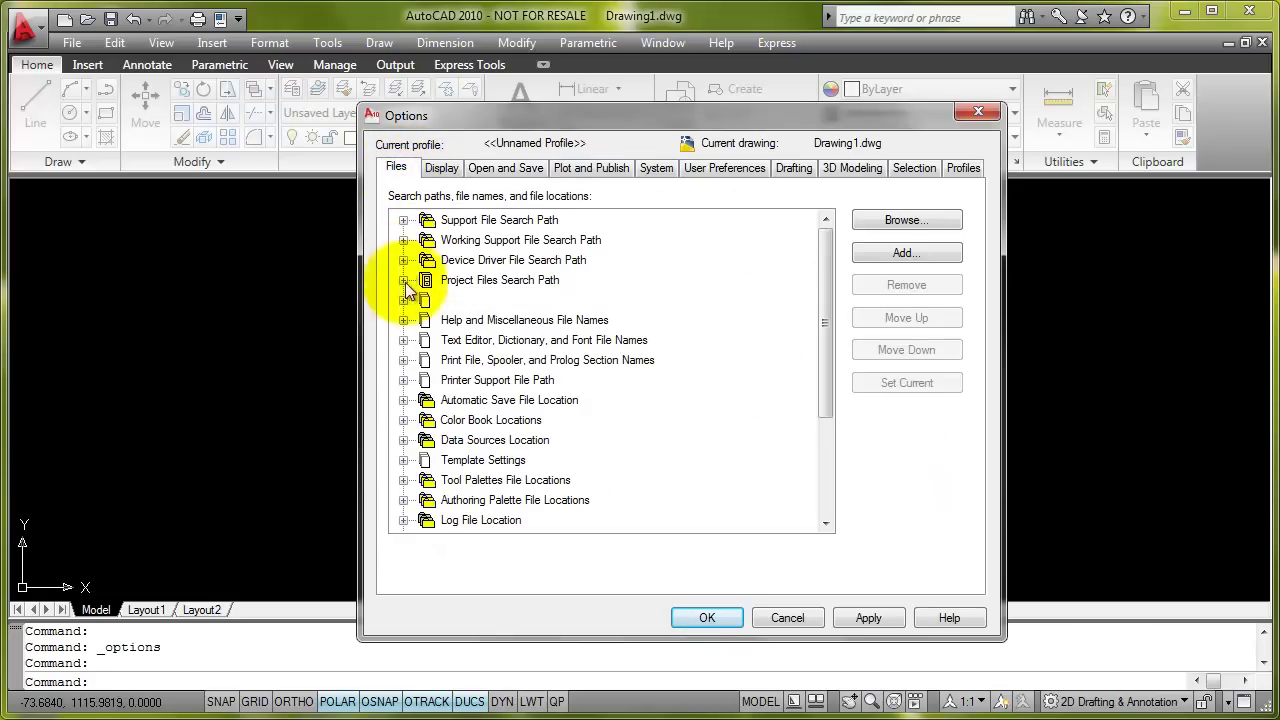
click(393, 400)
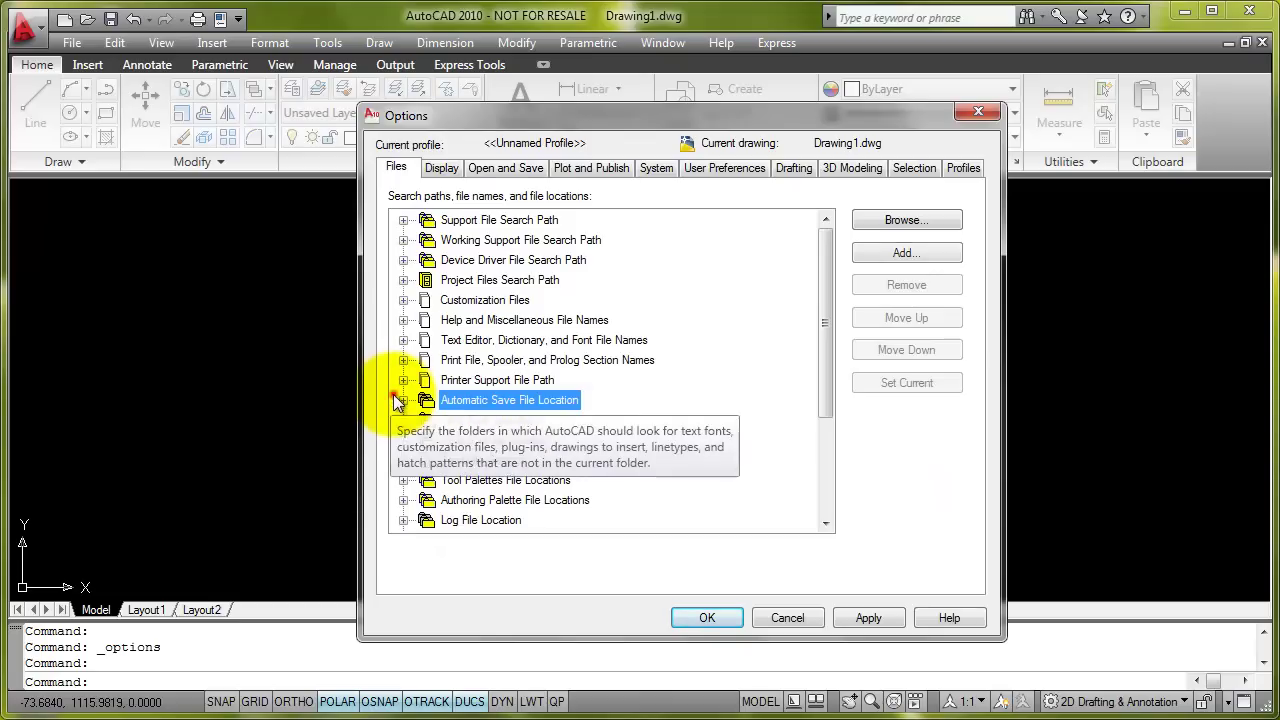
click(403, 400)
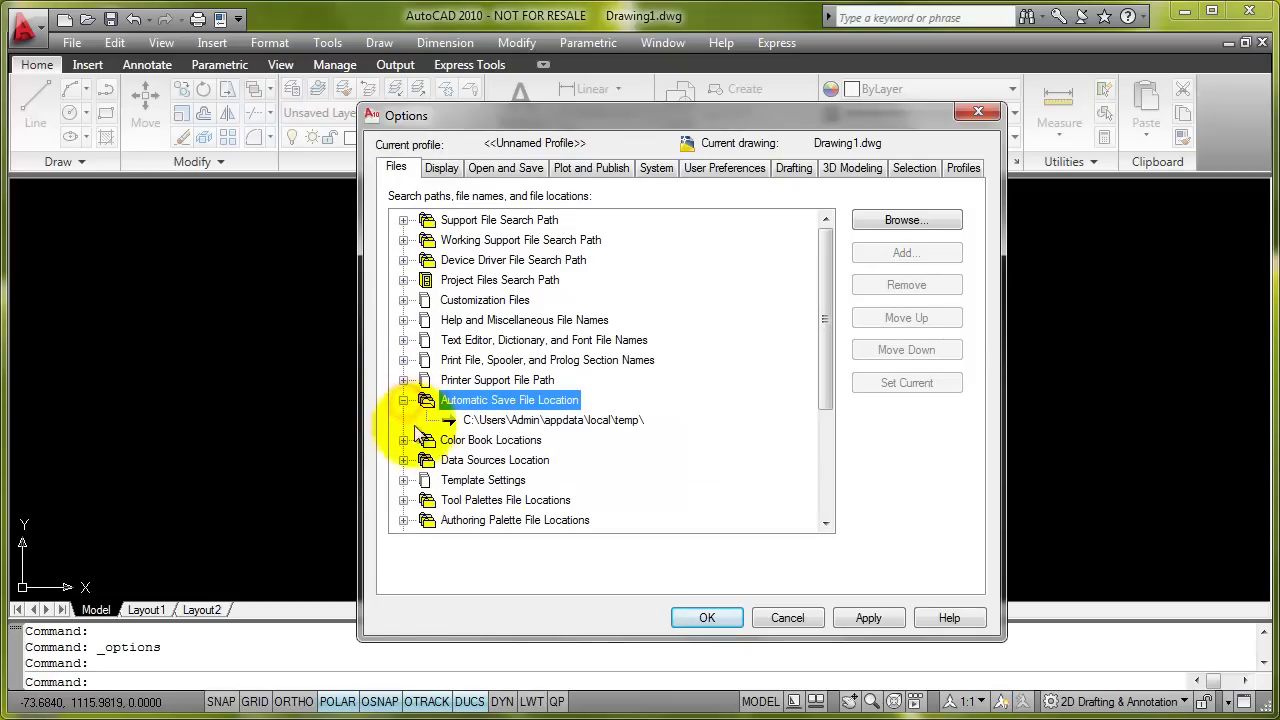
click(602, 422)
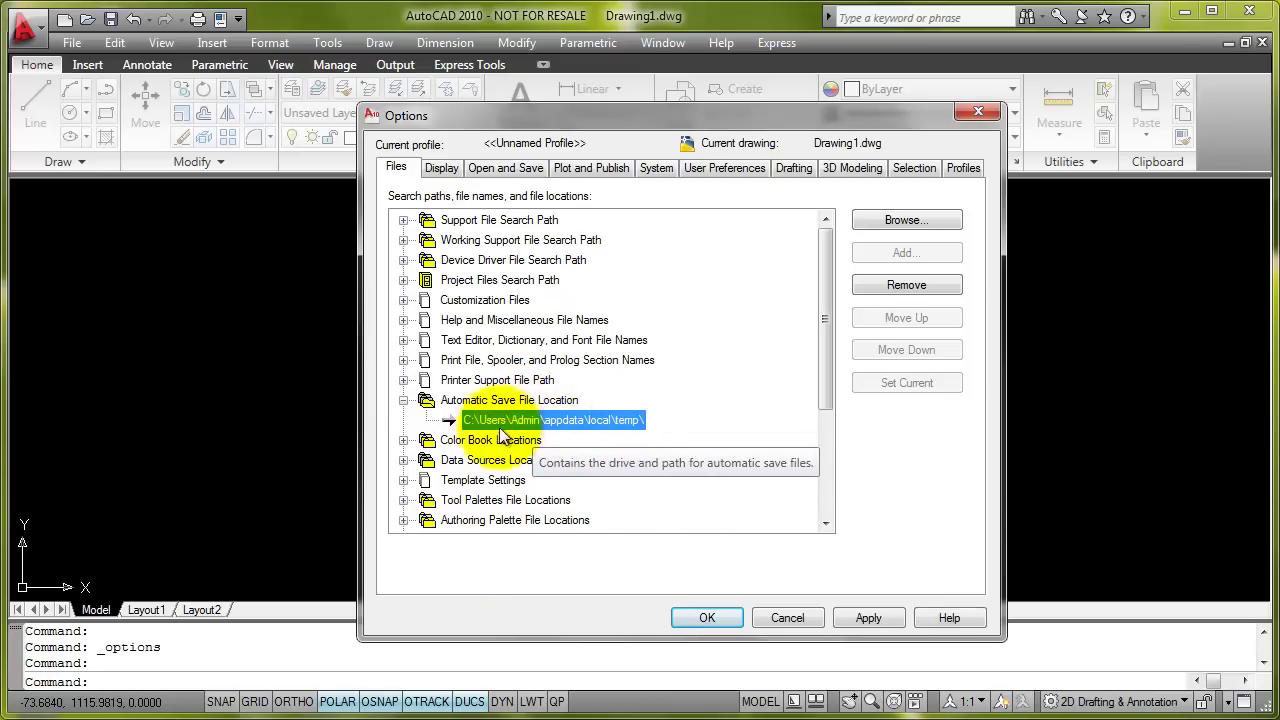
click(890, 216)
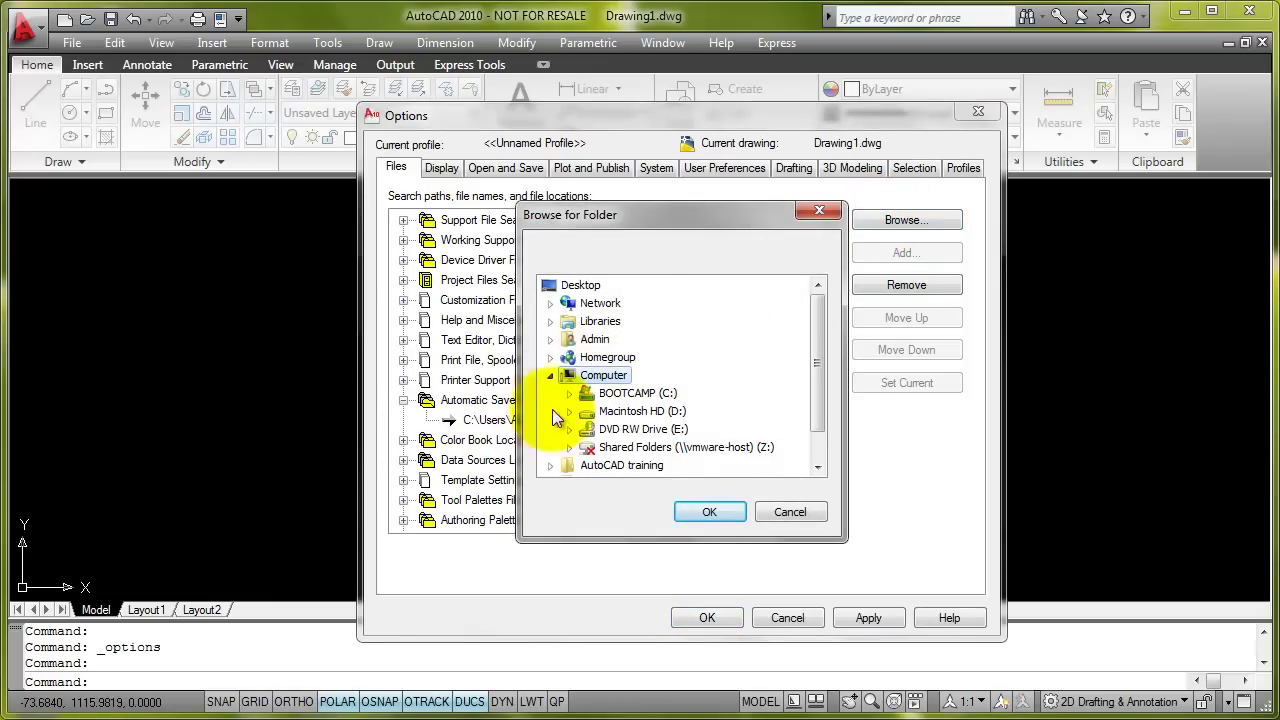
Browse the C: drive, cancel the picker to keep the temp folder, and apply the Options changes
click(634, 394)
click(568, 392)
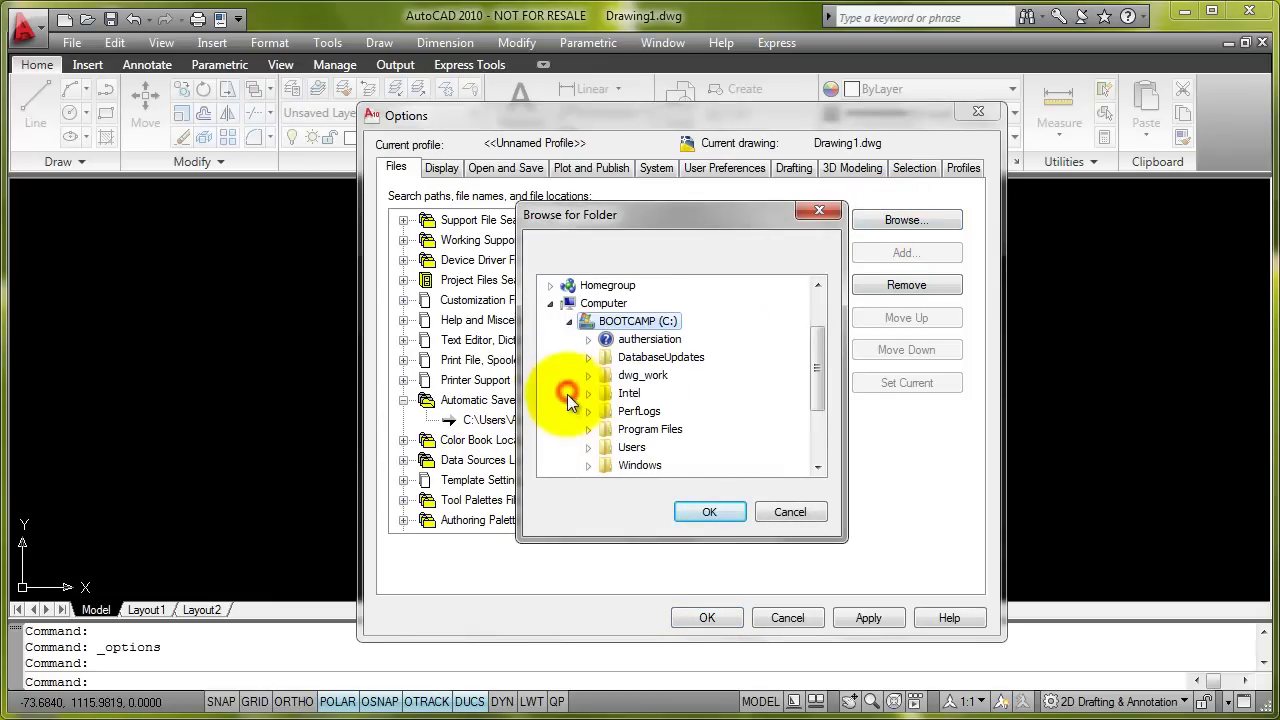
mouse_move(818, 363)
mouse_down()
mouse_move(823, 394)
mouse_move(810, 369)
mouse_up()
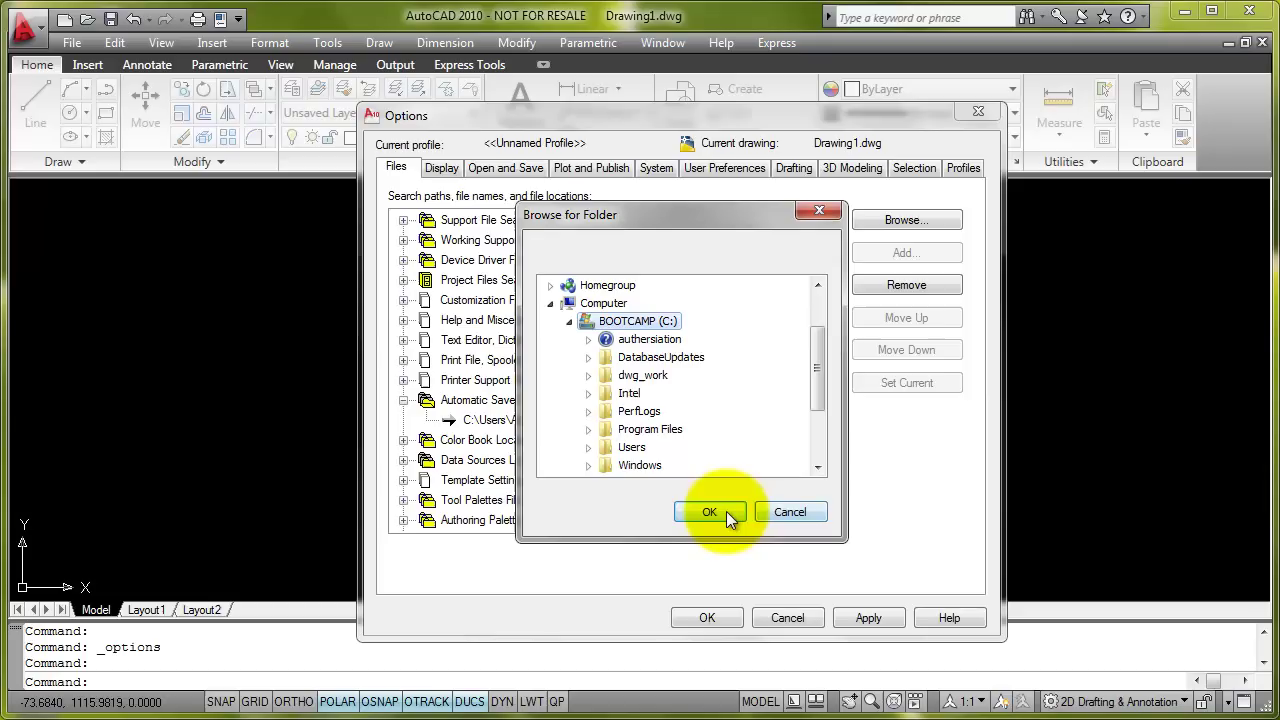
click(771, 508)
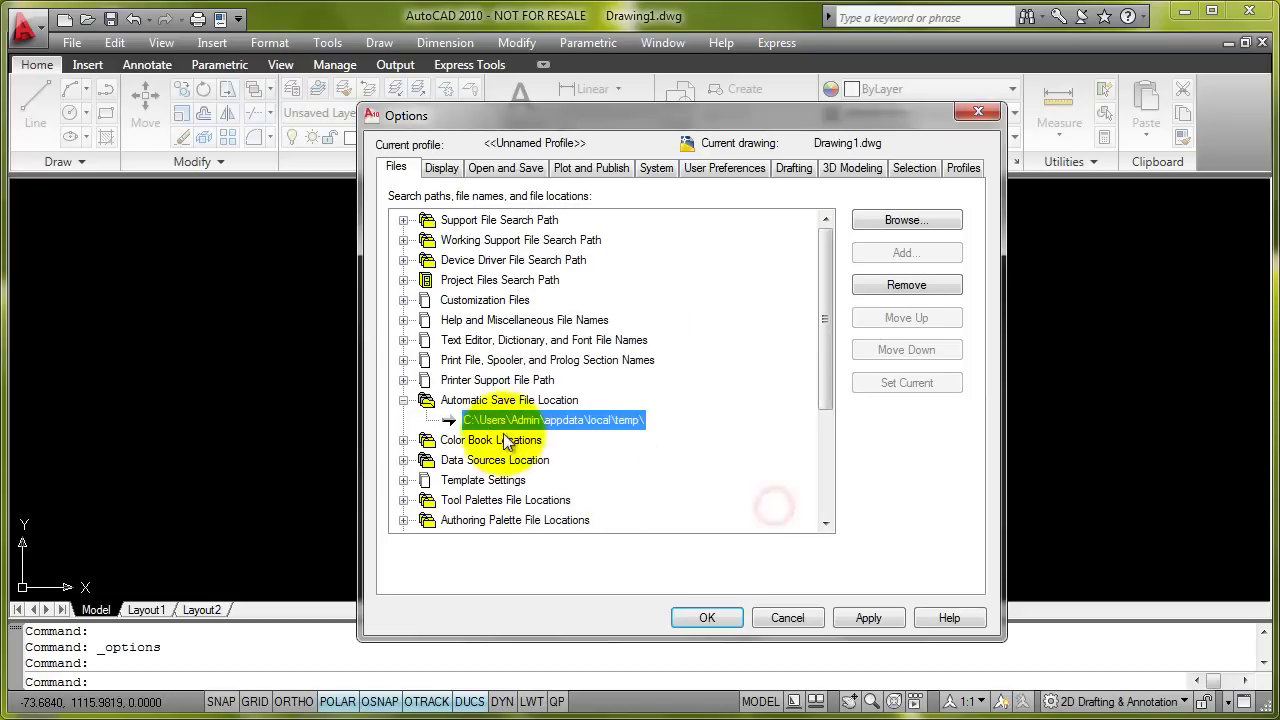
click(593, 415)
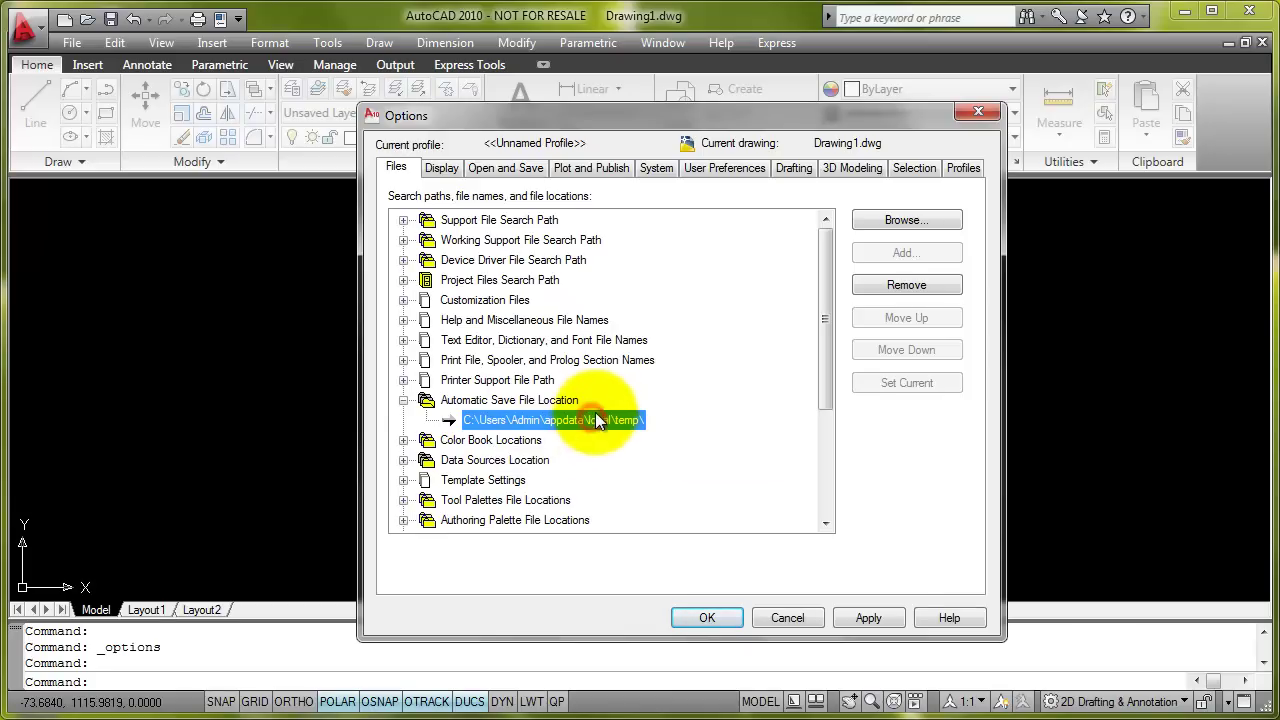
click(875, 621)
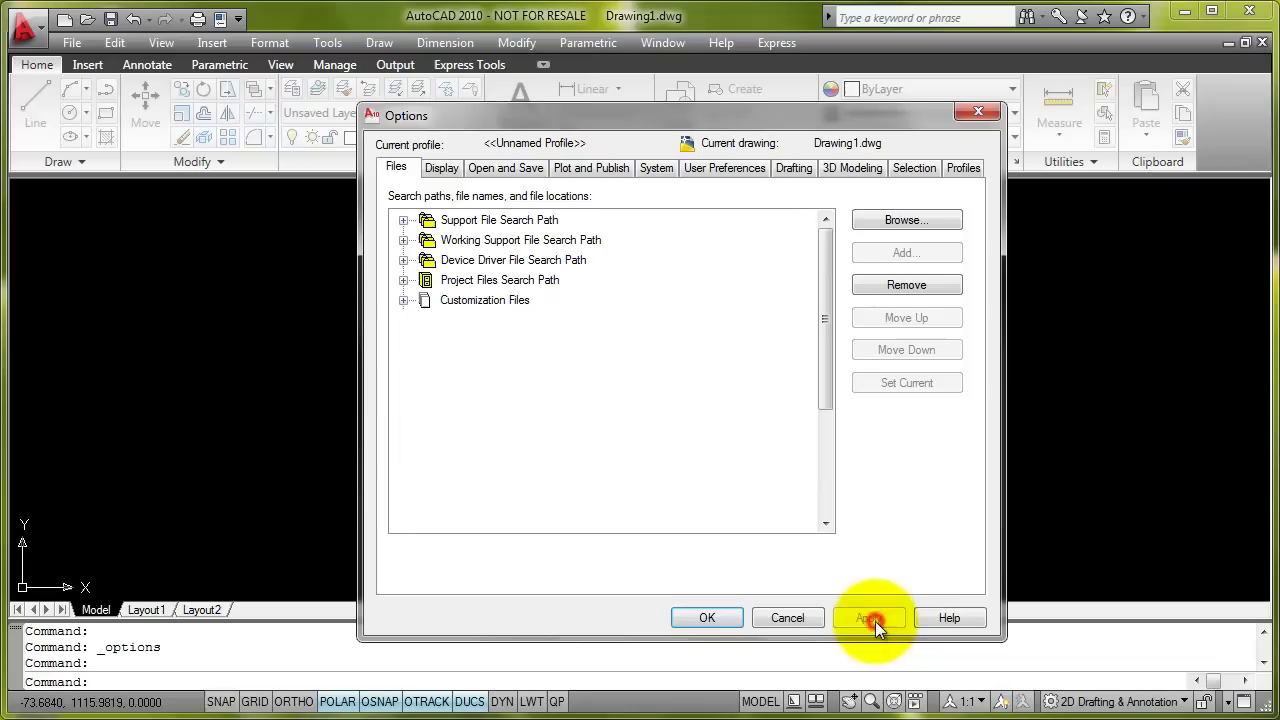
Confirm the Options dialog with OK, keeping the 10-minute autosave interval
click(686, 619)
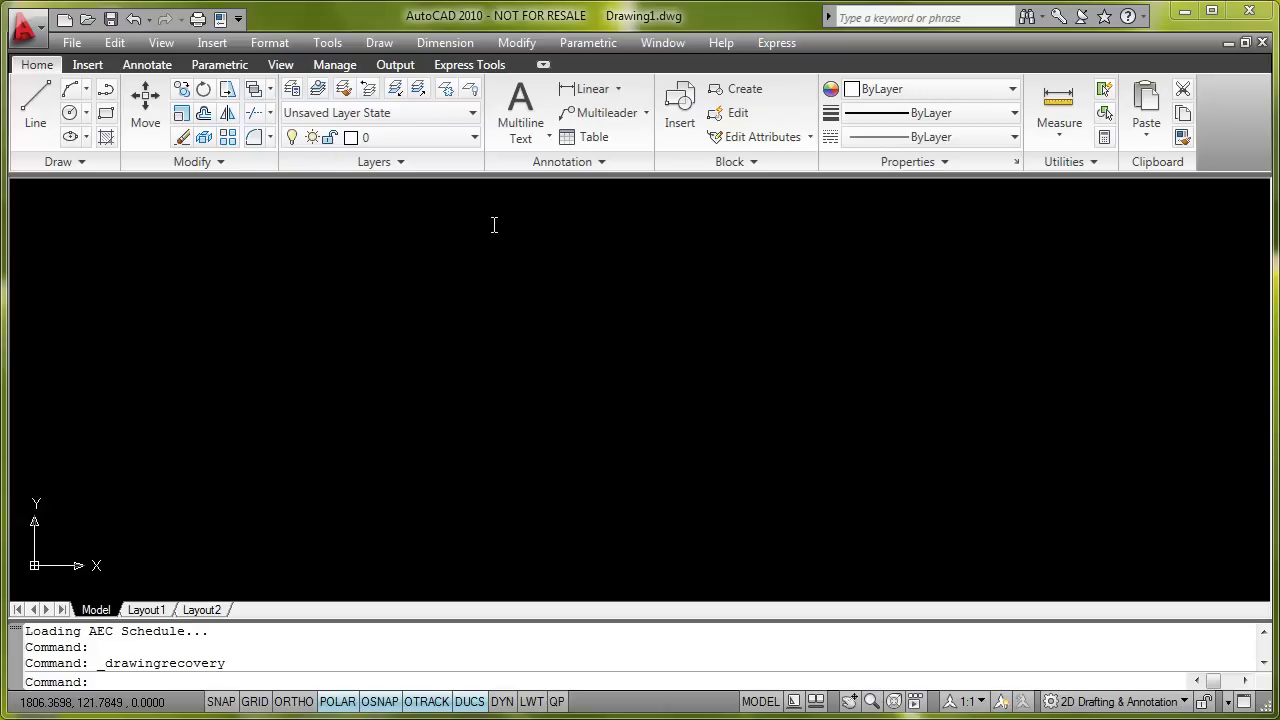
Launch the Drawing Recovery Manager from File > Drawing Utilities
click(87, 48)
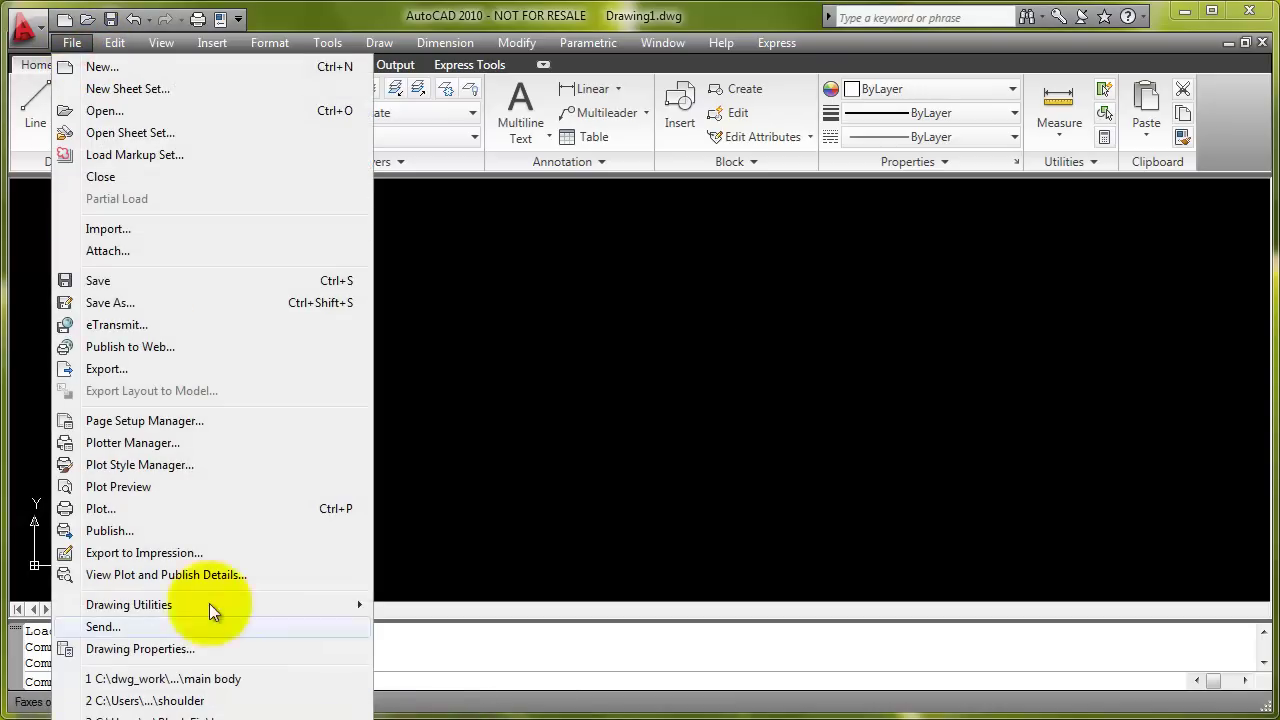
mouse_move(215, 602)
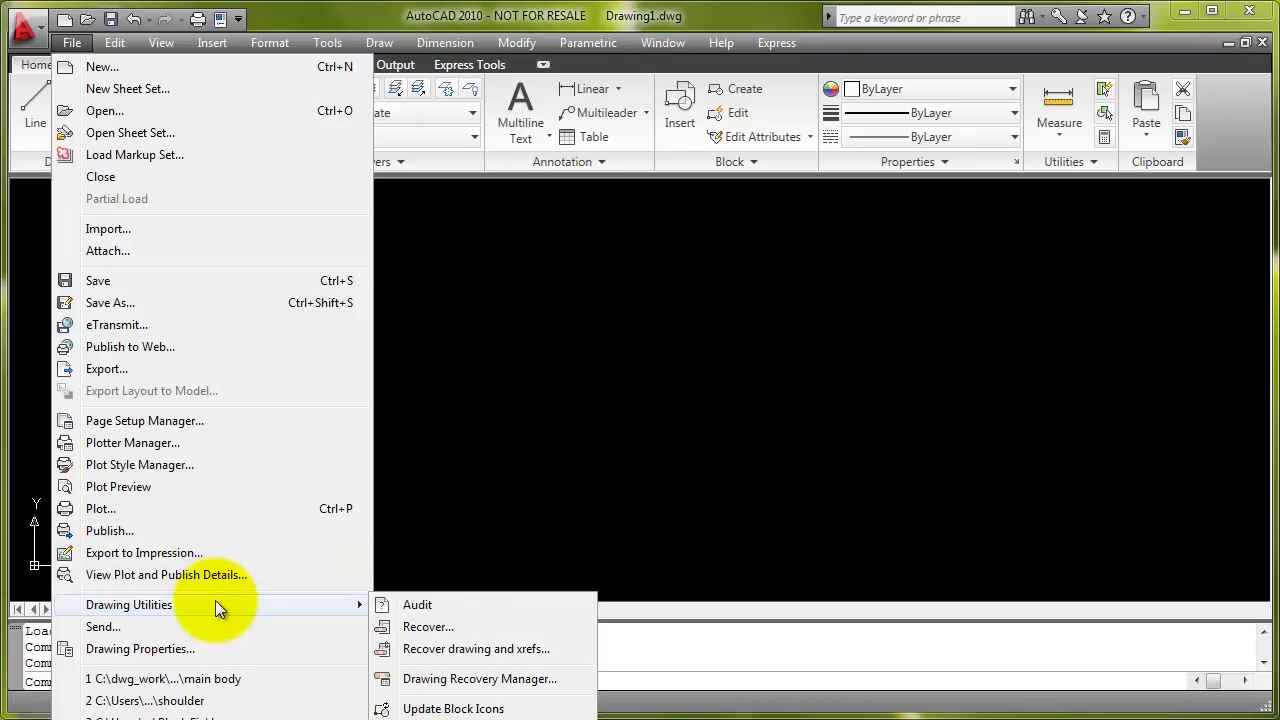
click(456, 682)
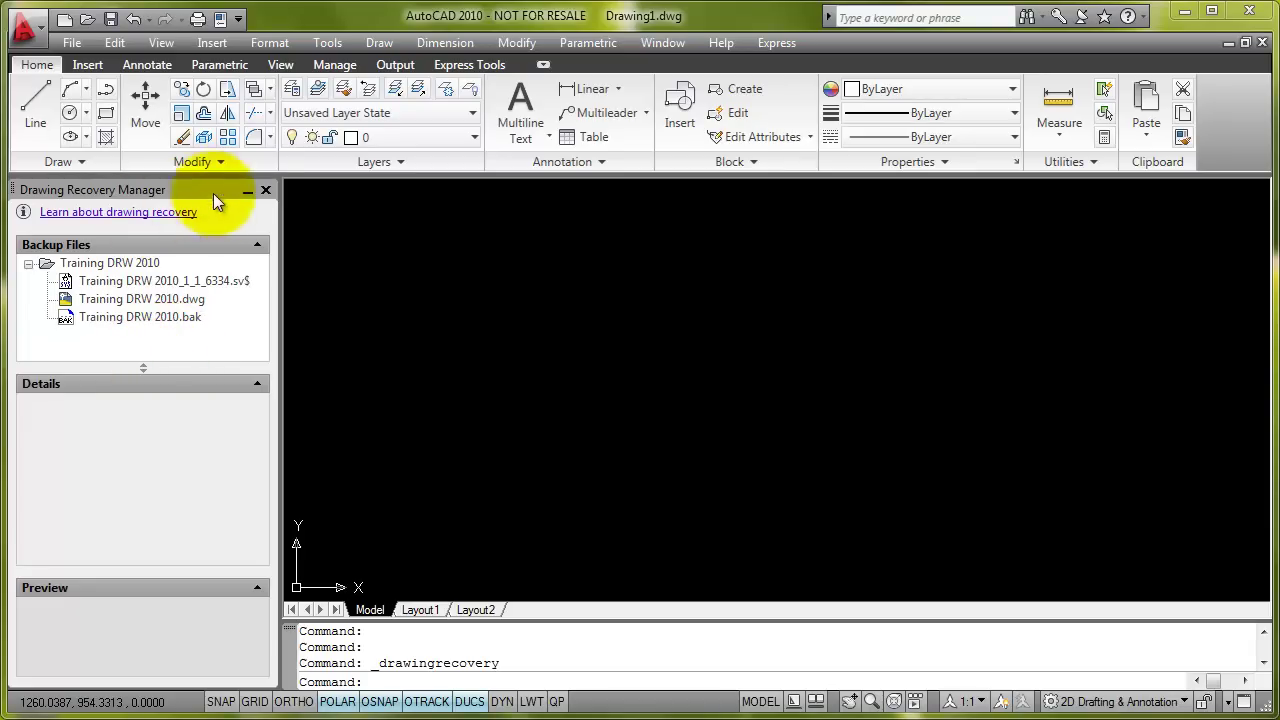
Redock the recovery palette on the left and view the Training DRW 2010_1_1_6334.sv$ details and preview
mouse_move(125, 192)
mouse_down()
mouse_move(270, 203)
mouse_move(433, 132)
mouse_up()
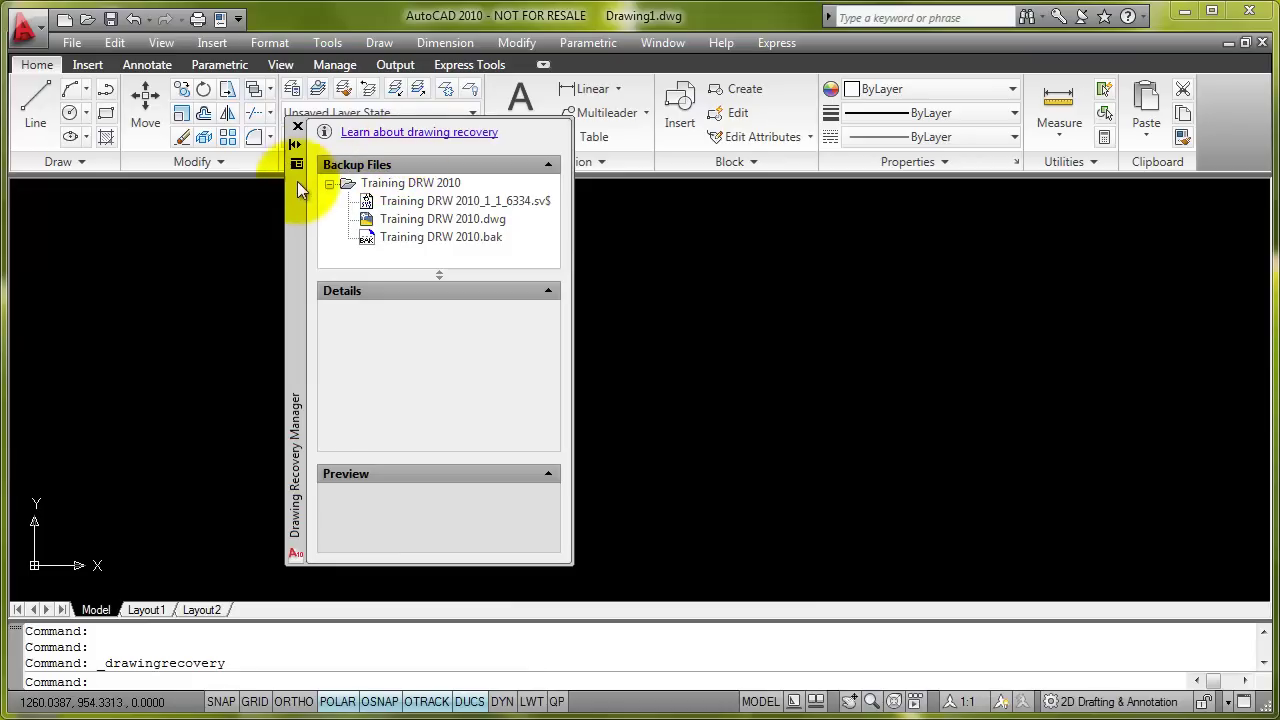
mouse_move(297, 181)
mouse_down()
mouse_move(288, 210)
mouse_move(95, 248)
mouse_move(23, 243)
mouse_up()
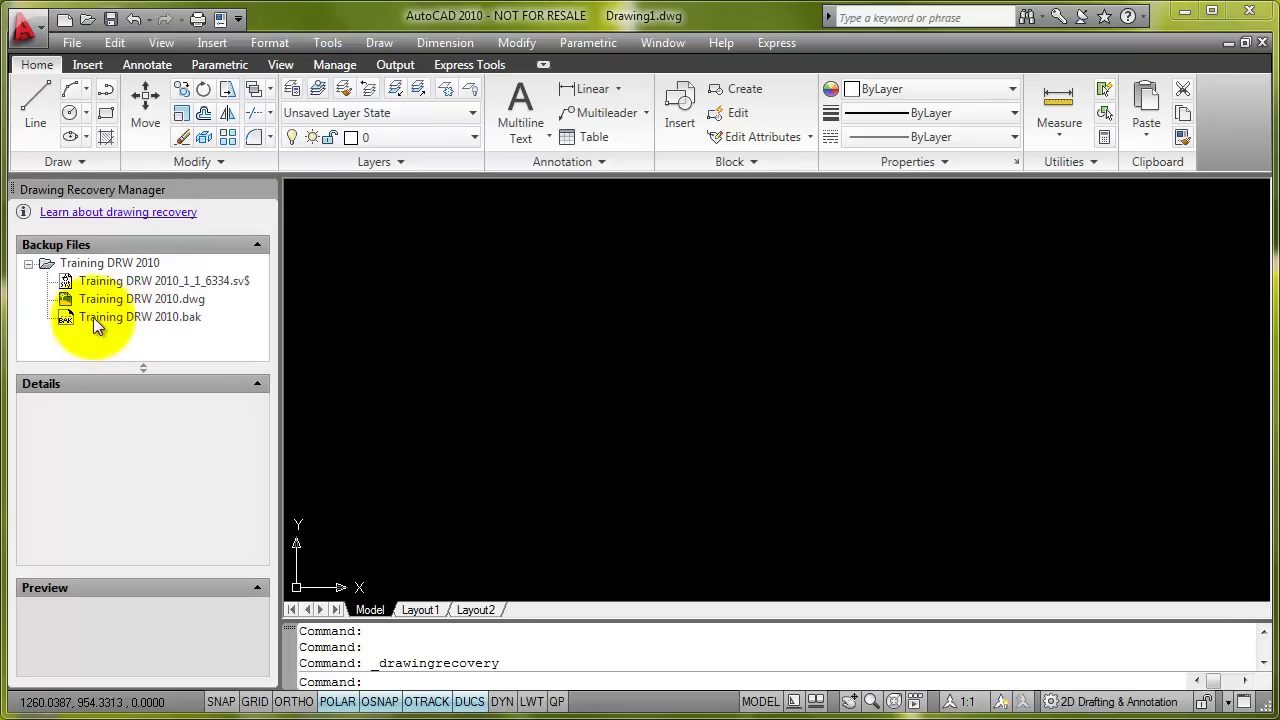
click(144, 283)
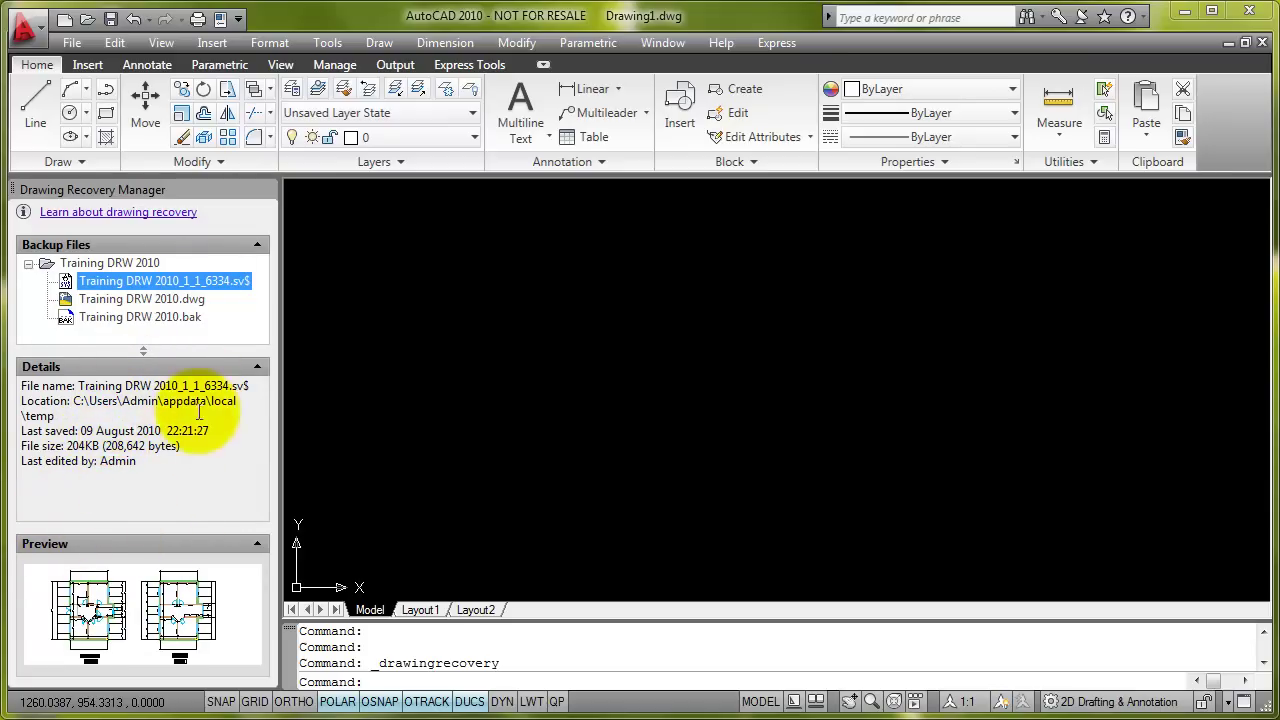
click(264, 434)
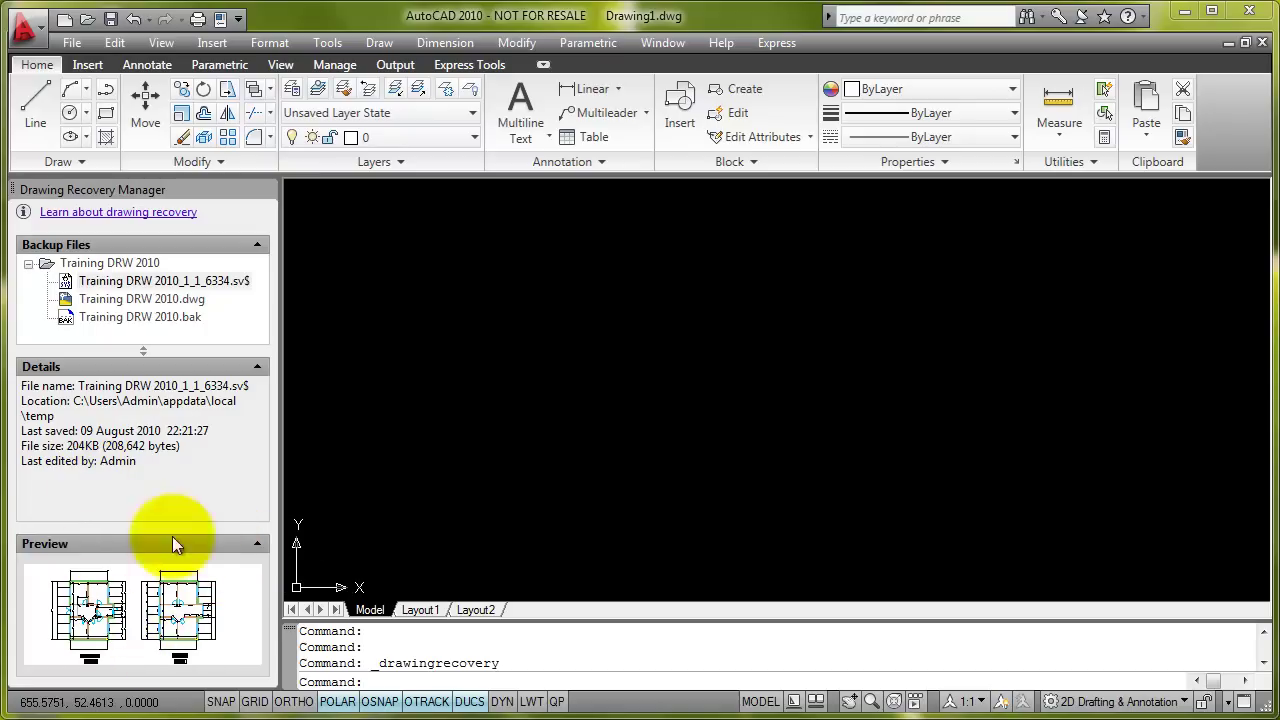
double_click(196, 283)
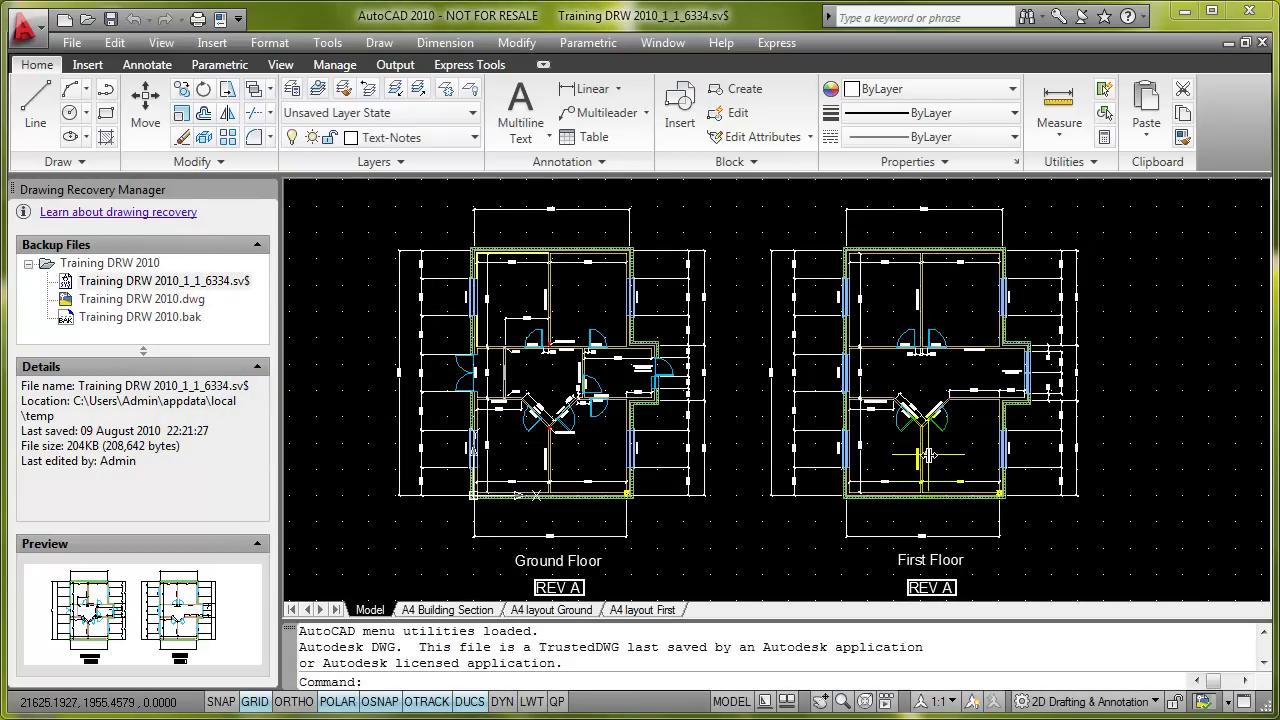
click(72, 44)
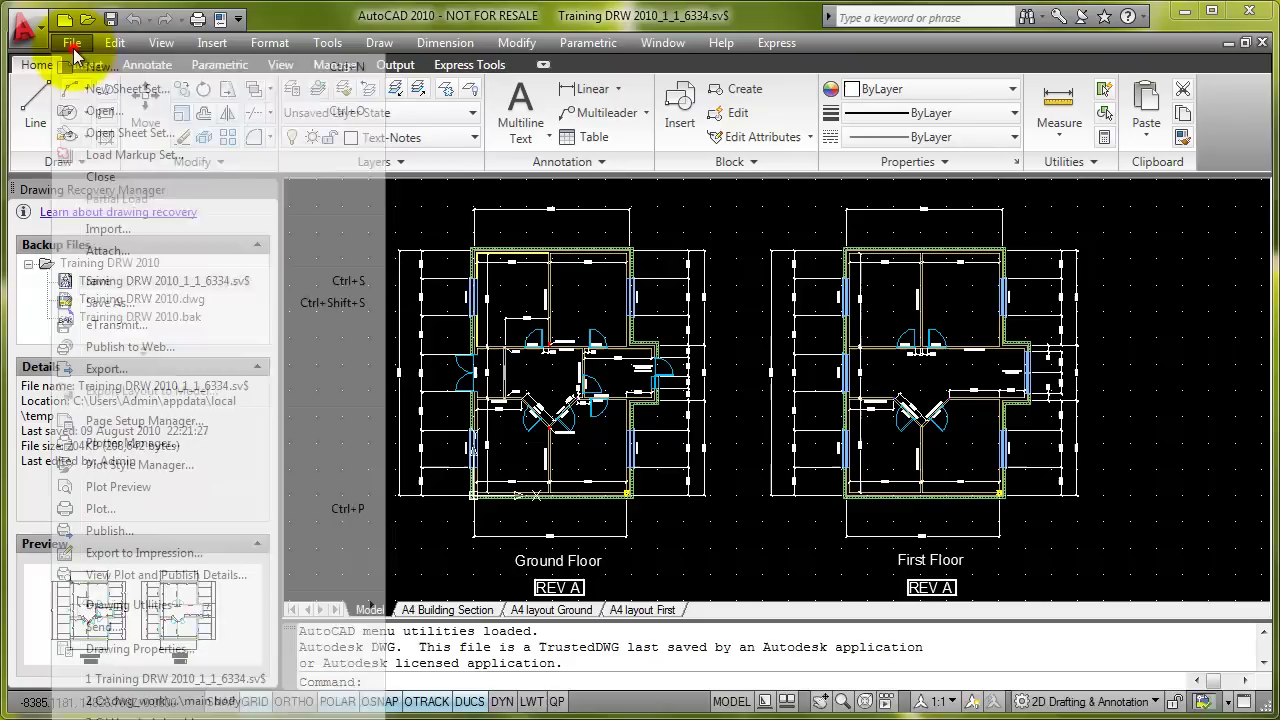
click(118, 302)
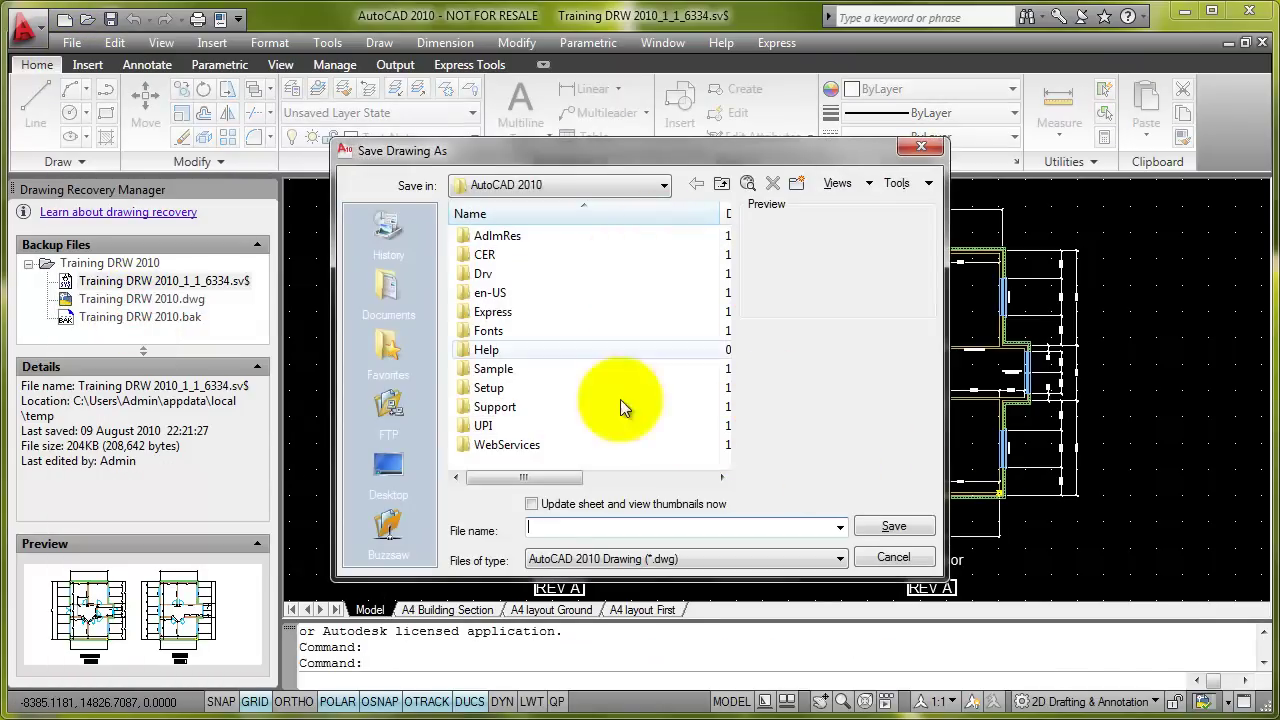
click(884, 559)
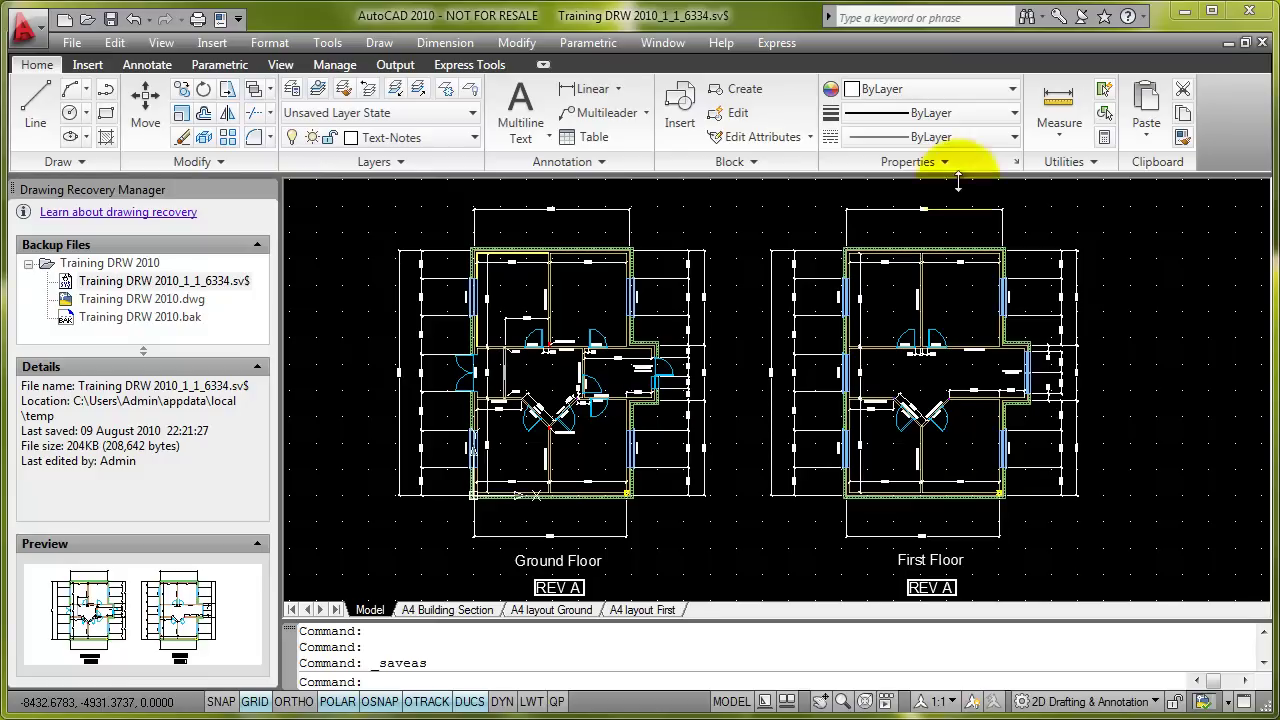
Minimize AutoCAD and navigate Explorer to C:\Users\Admin on BOOTCAMP (C:)
click(1181, 17)
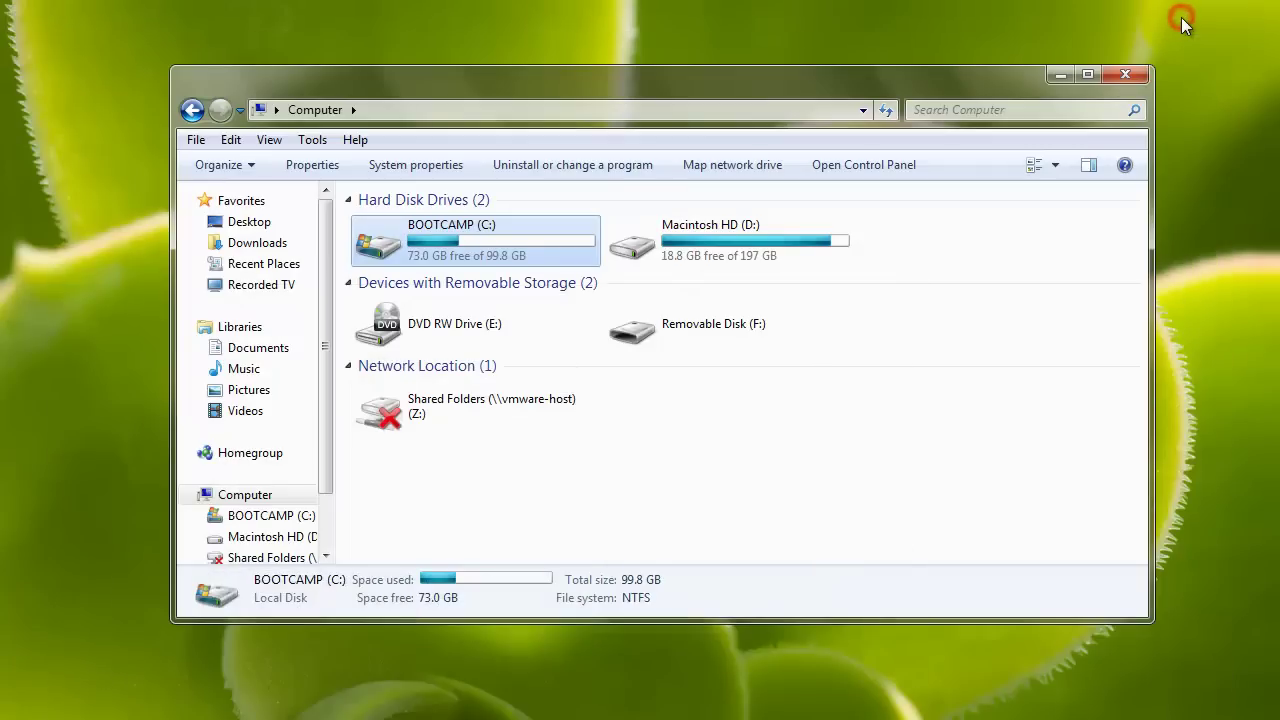
double_click(440, 247)
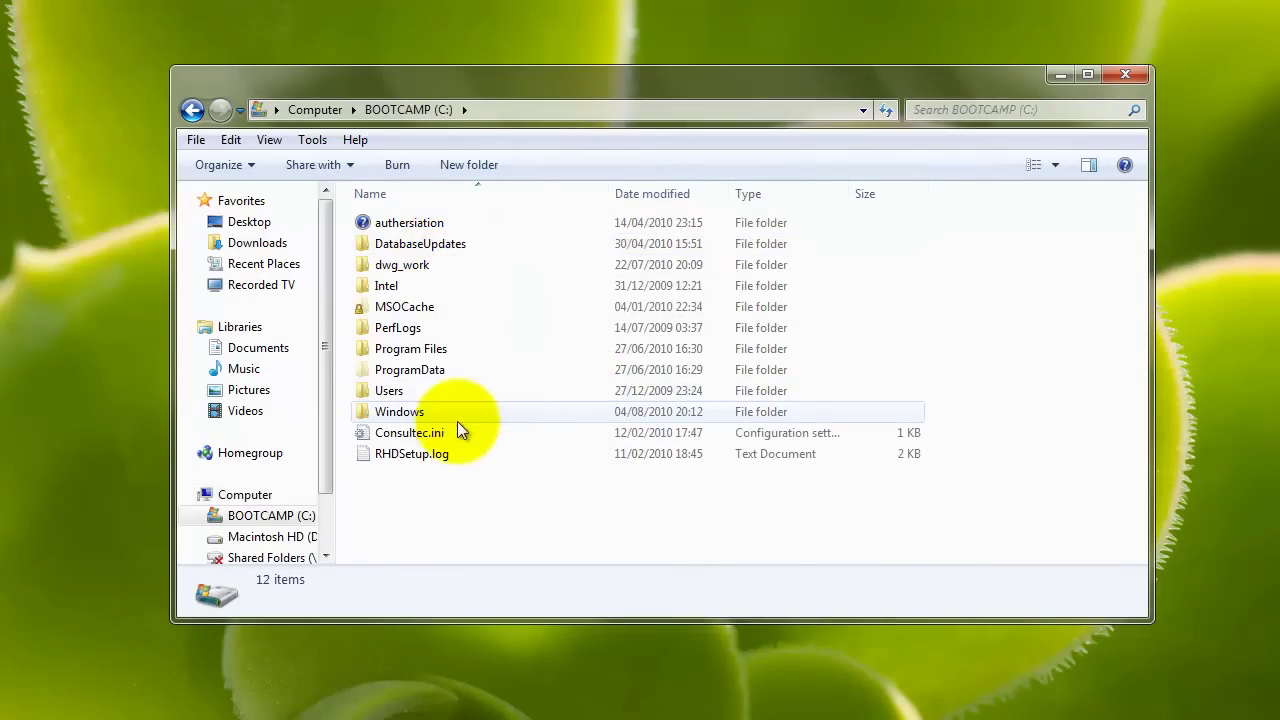
double_click(410, 390)
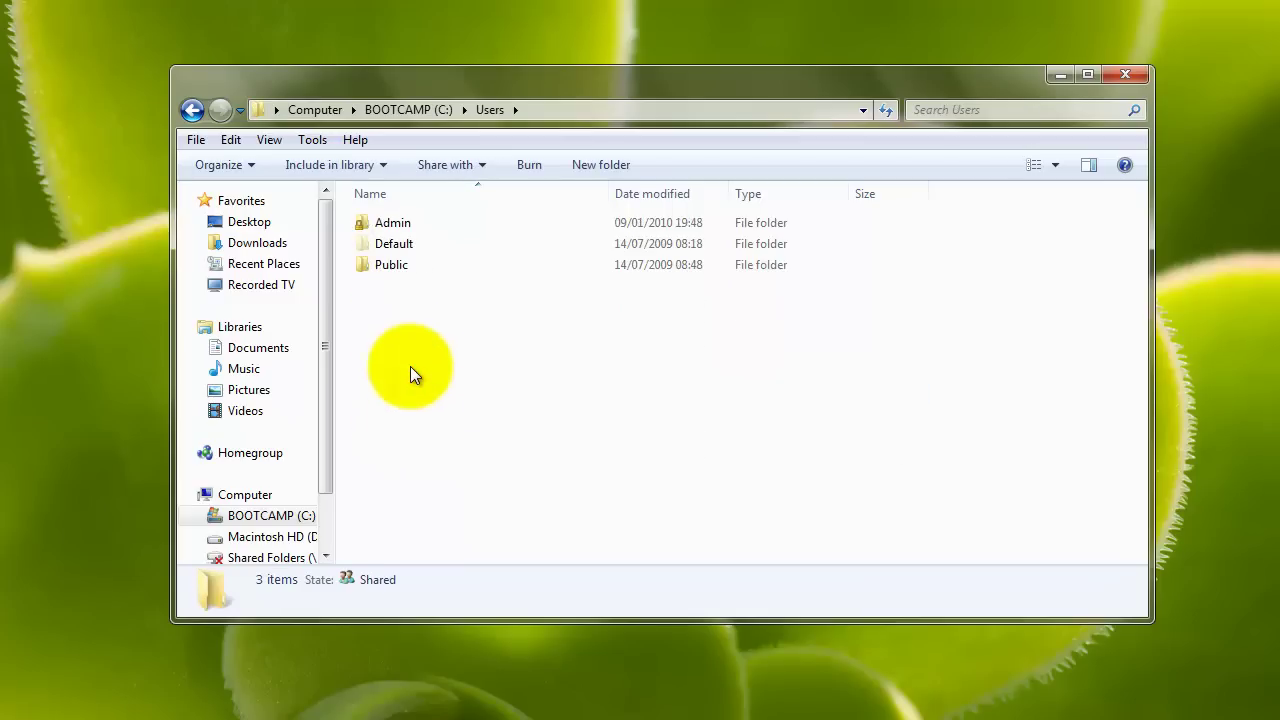
double_click(410, 224)
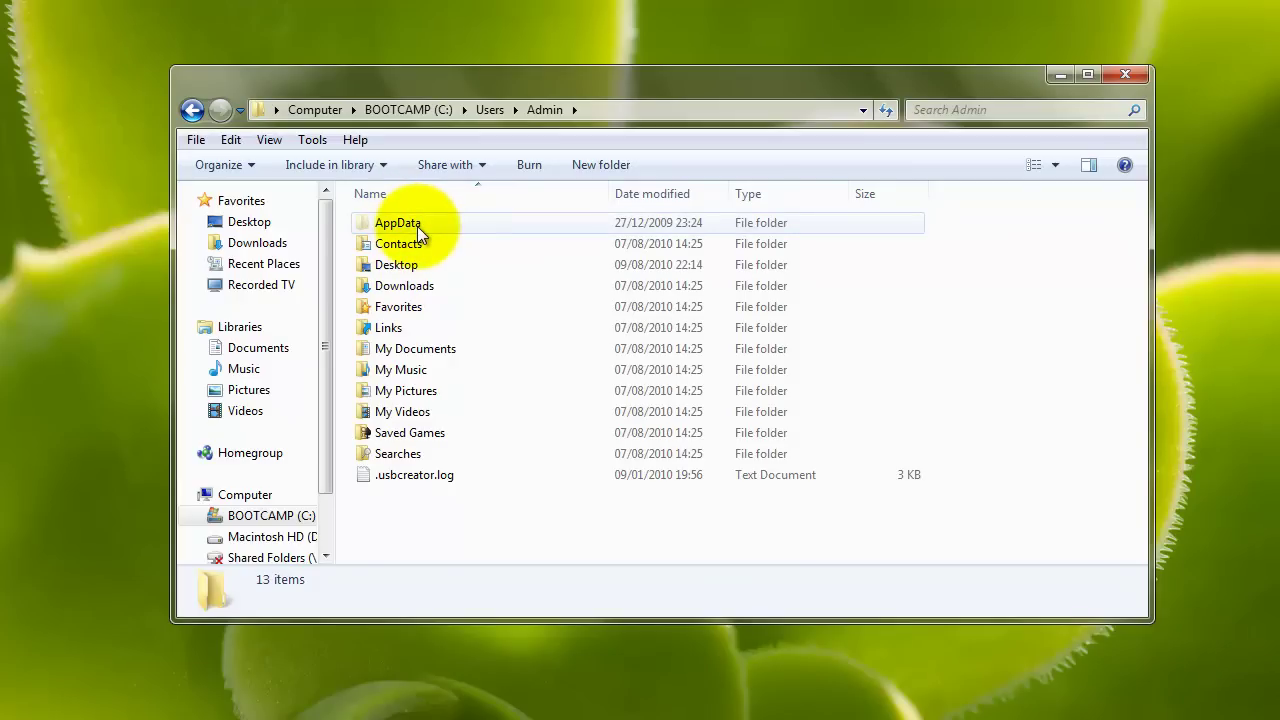
mouse_move(365, 228)
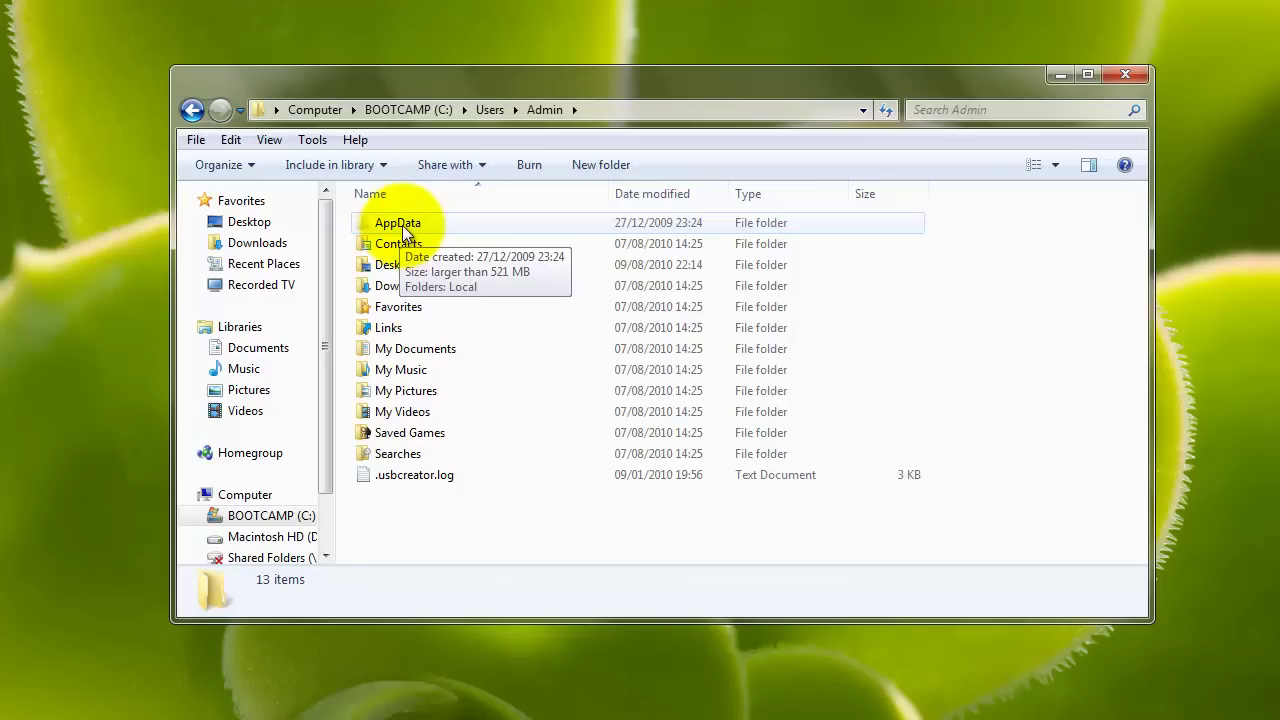
click(317, 141)
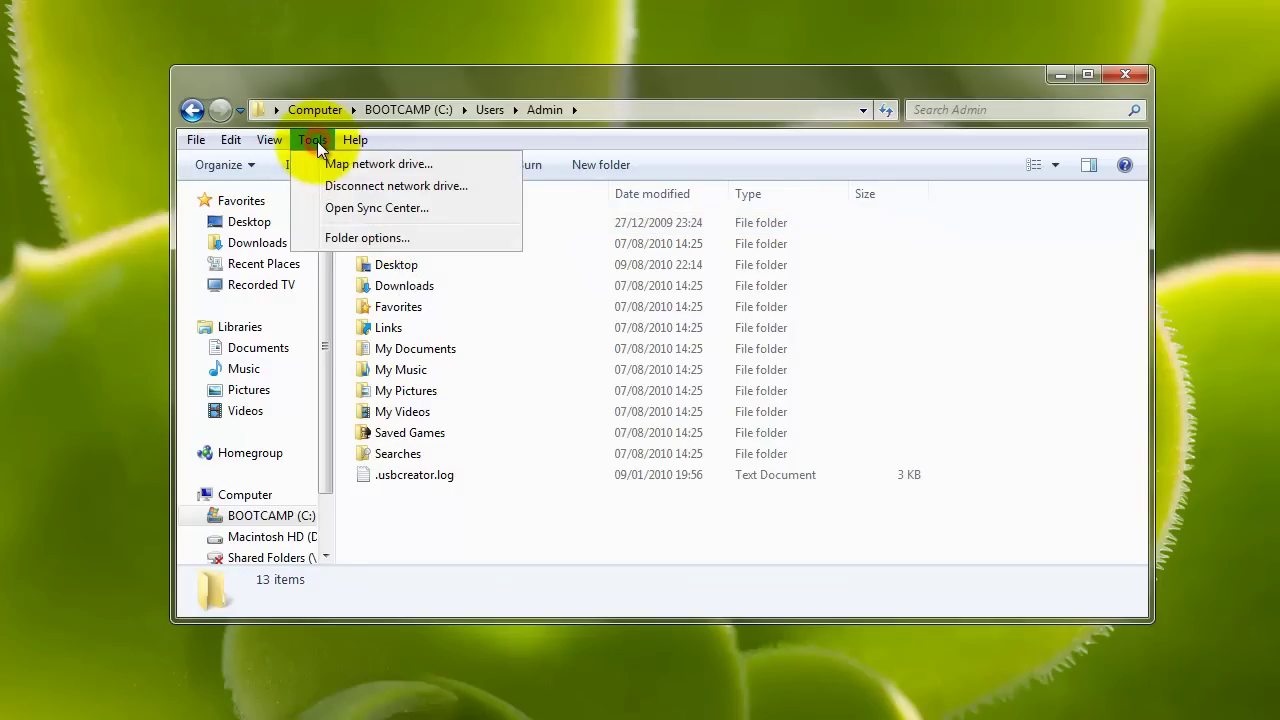
click(345, 242)
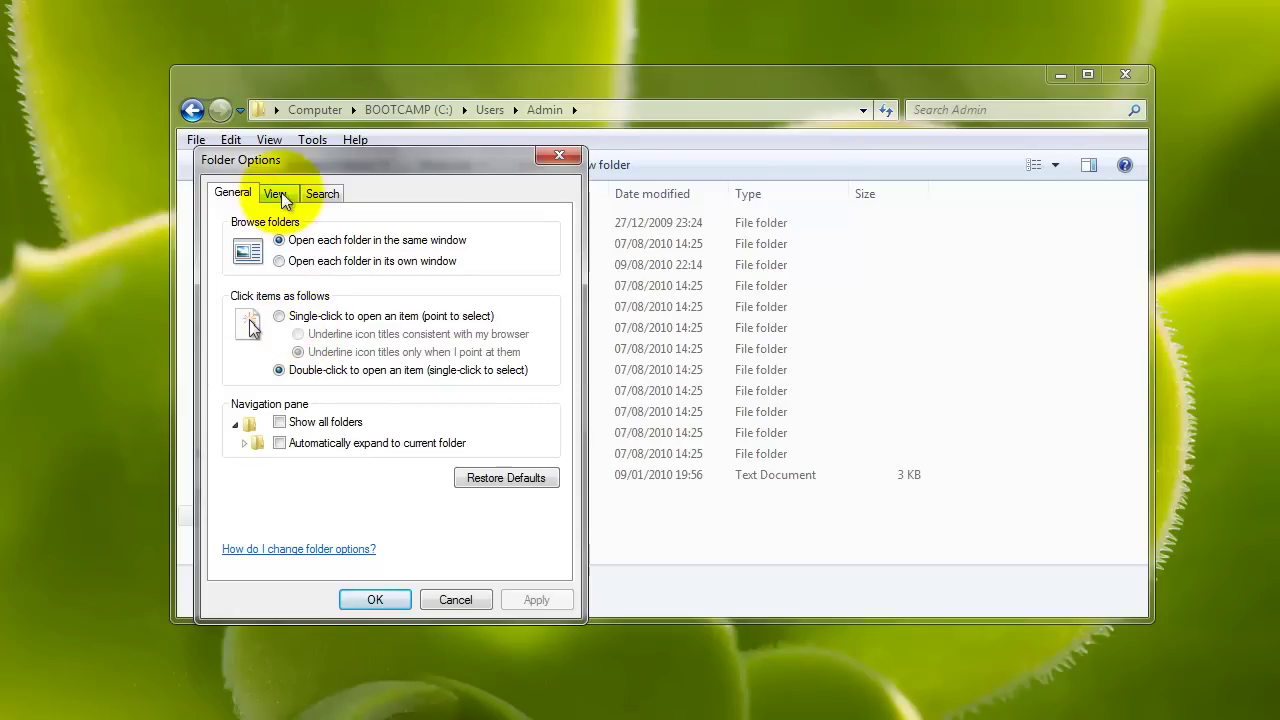
click(276, 194)
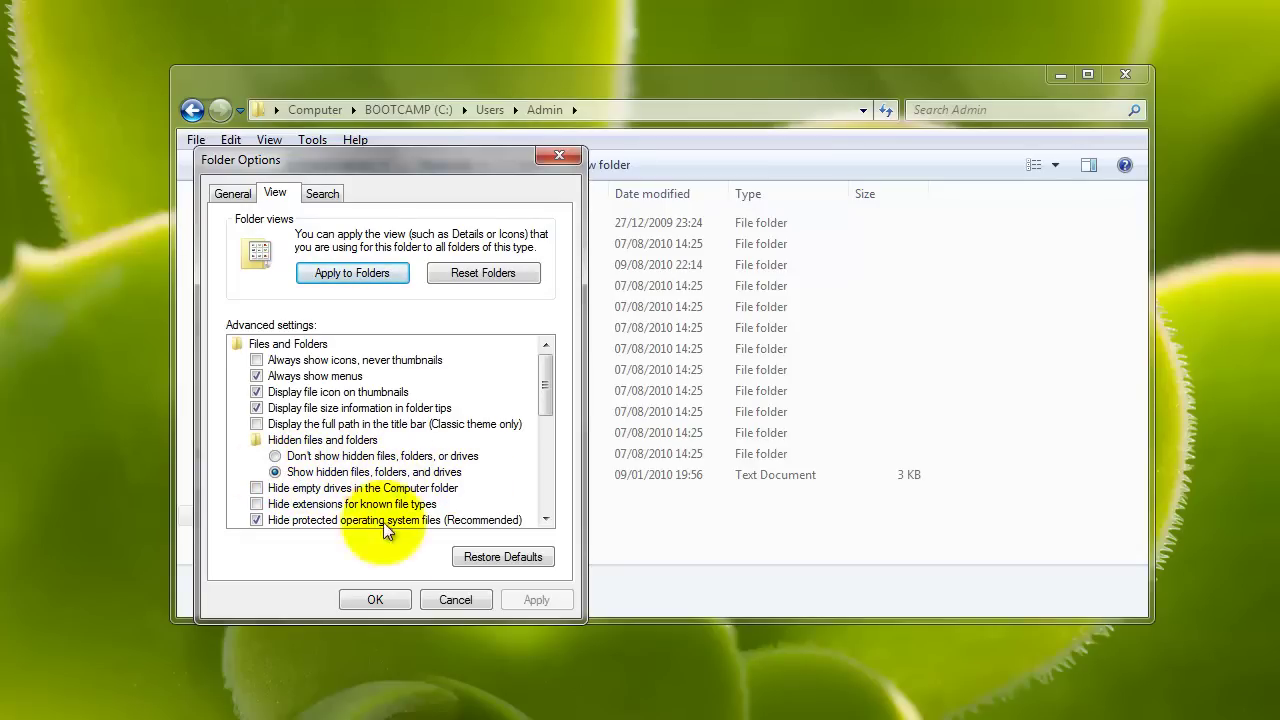
click(376, 598)
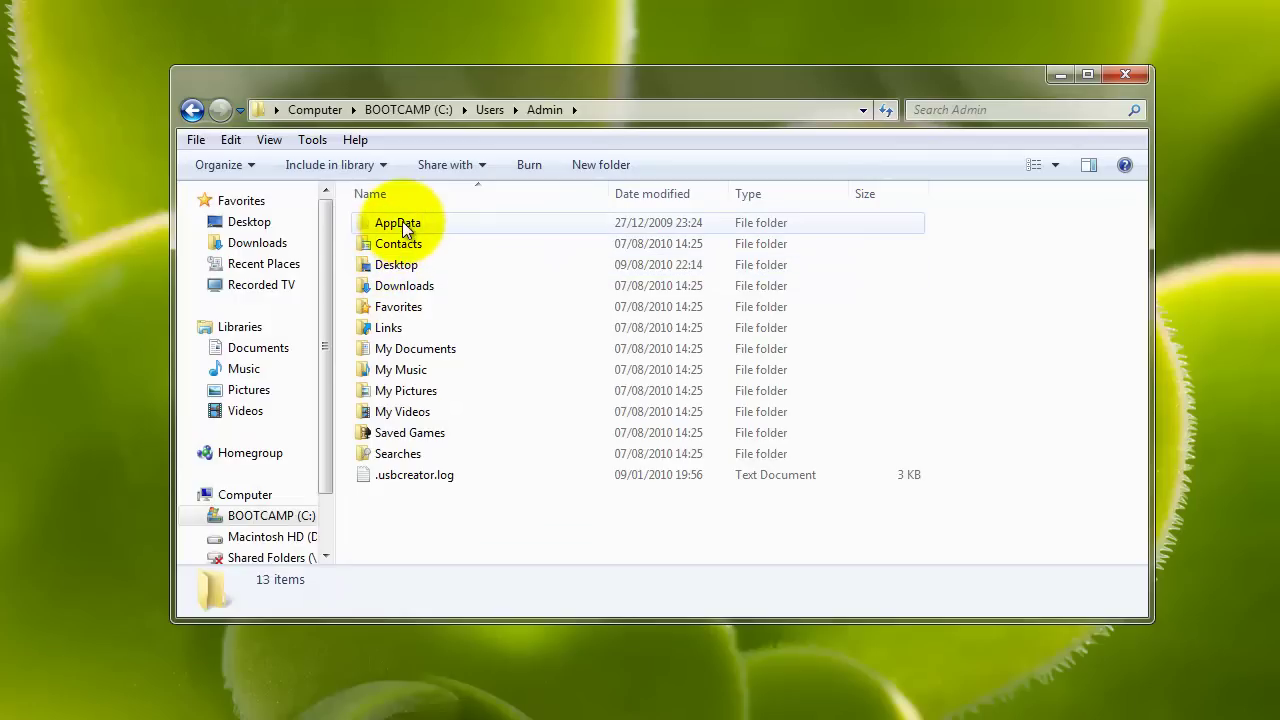
Navigate into AppData\Local\Temp under the Admin folder
double_click(403, 228)
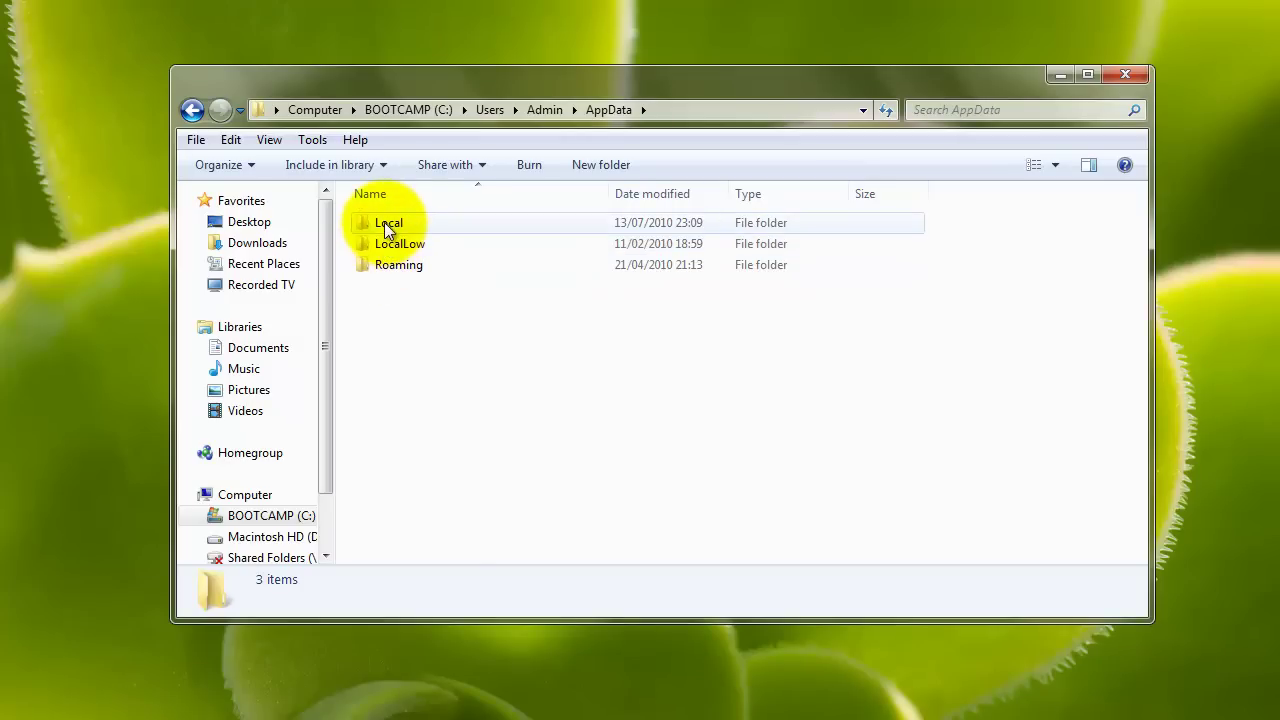
double_click(386, 222)
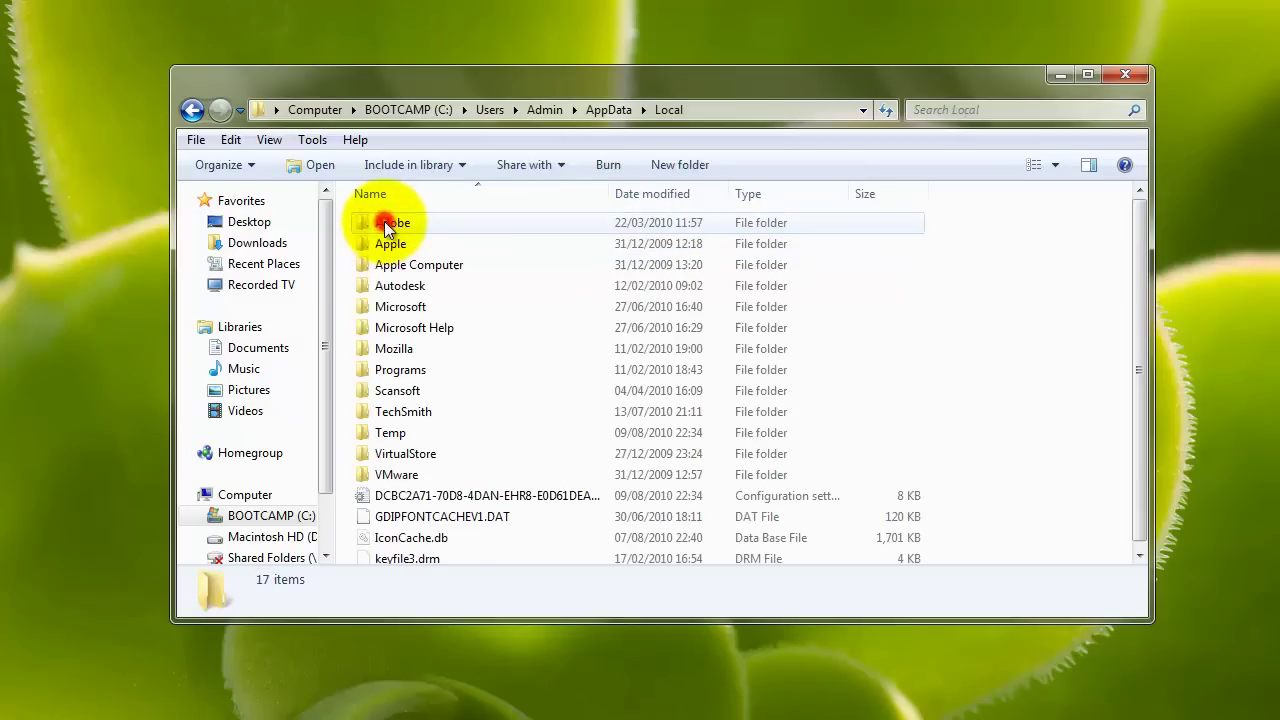
double_click(396, 437)
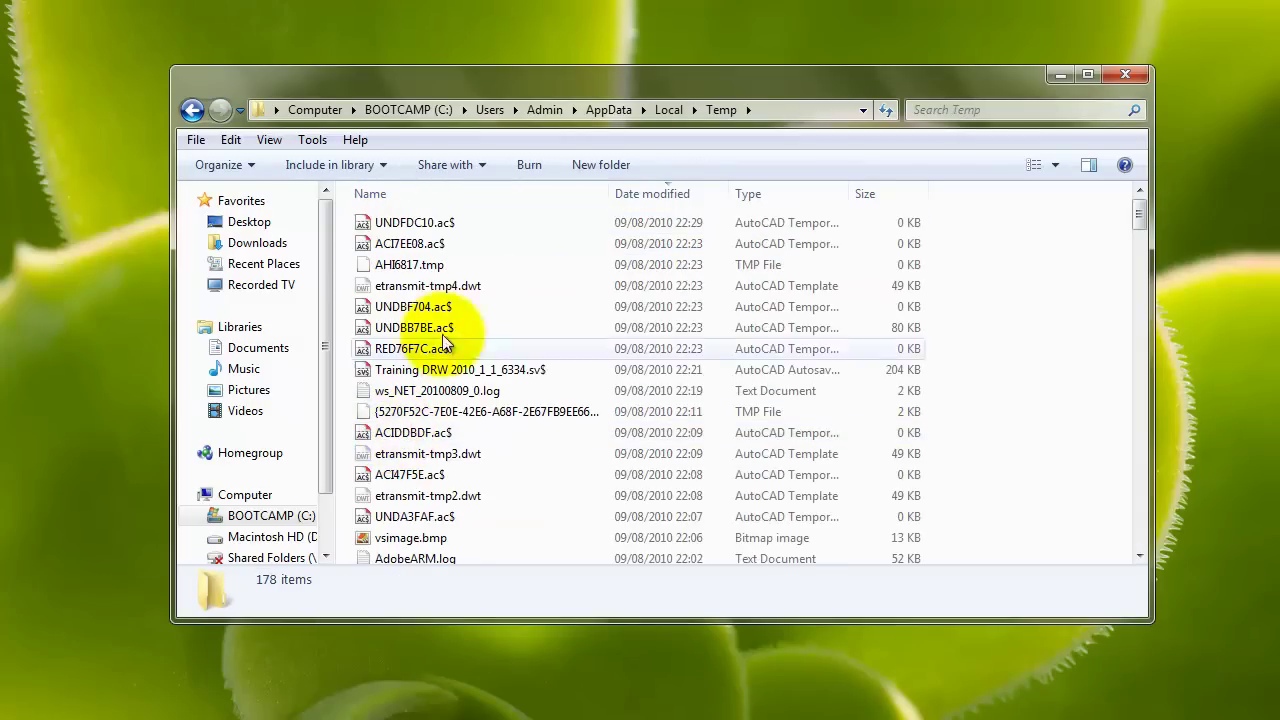
Sort Temp by Date modified, newest first, and select Training DRW 2010_1_1_6334.sv$
click(649, 194)
click(649, 194)
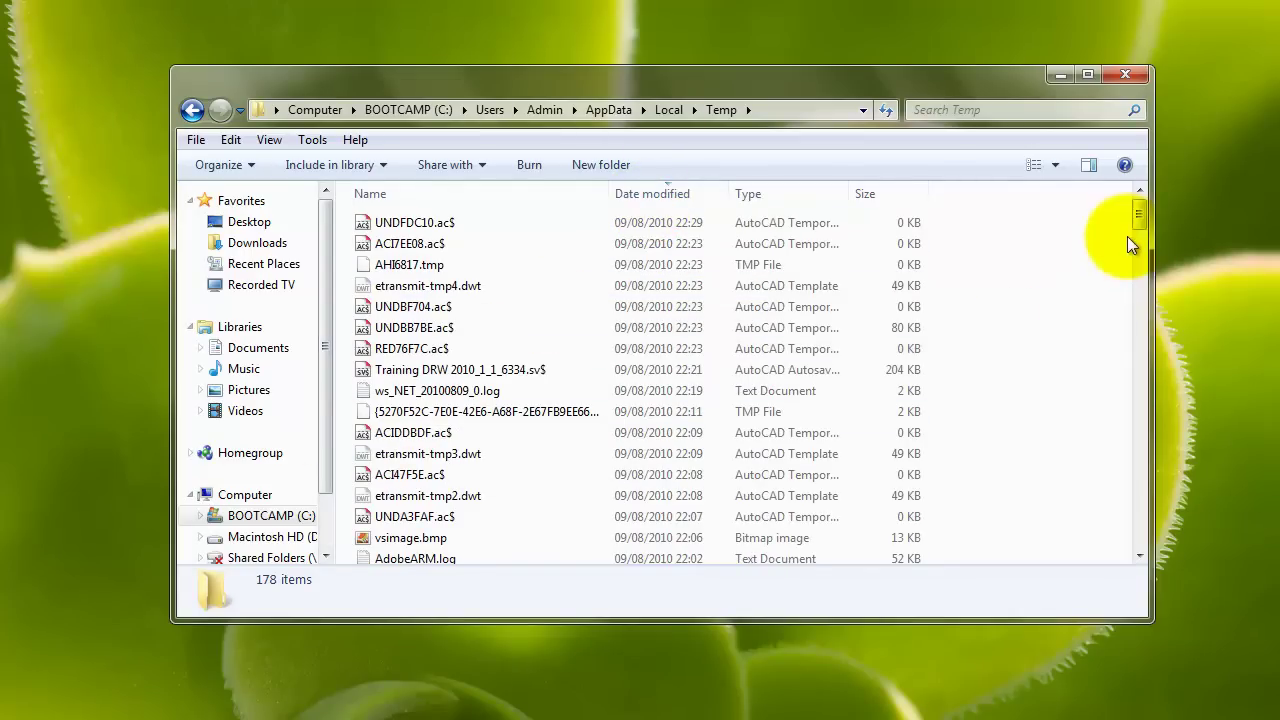
drag(1142, 216, 1140, 214)
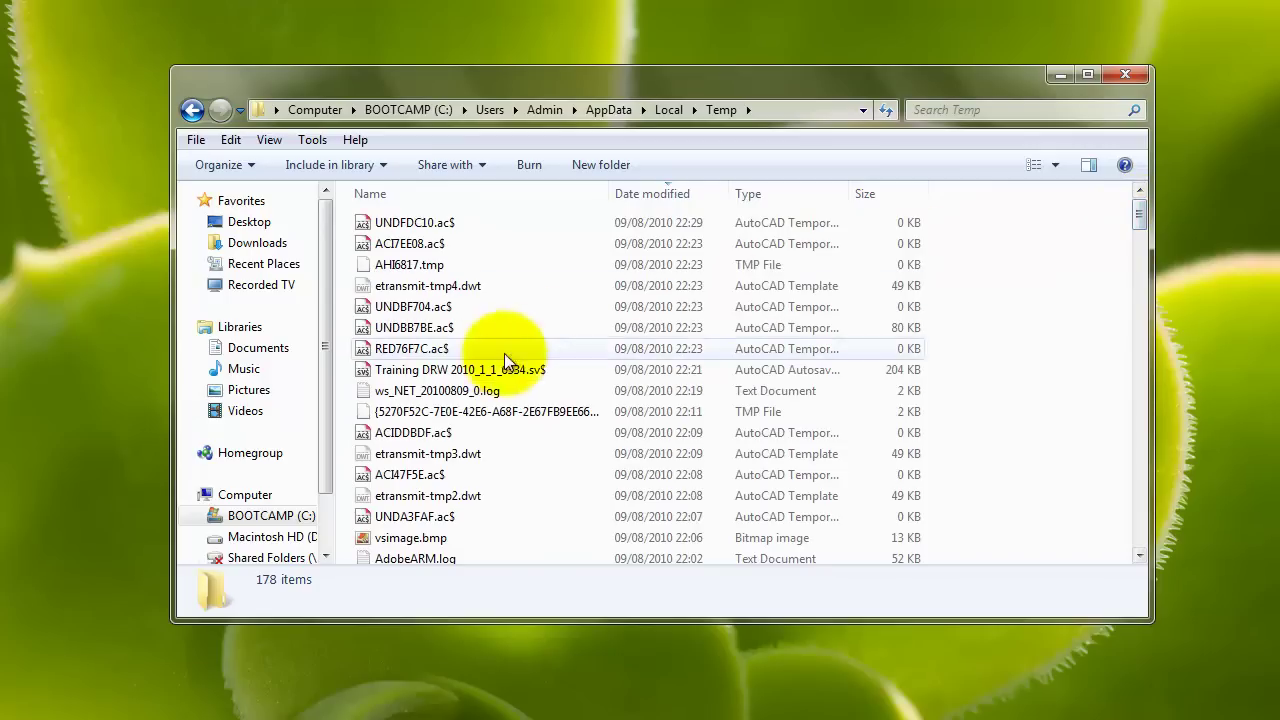
click(441, 370)
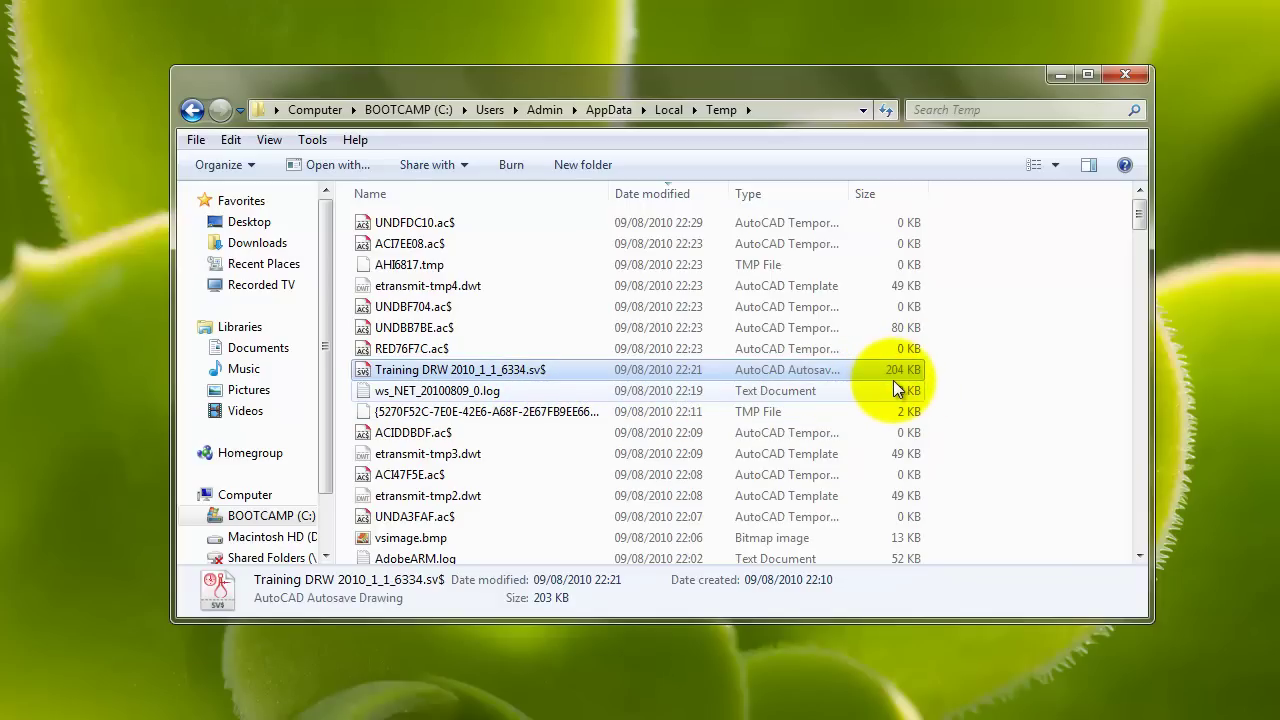
Copy Training DRW 2010_1_1_6334.sv$ from Temp and paste it onto the desktop
right_click(528, 368)
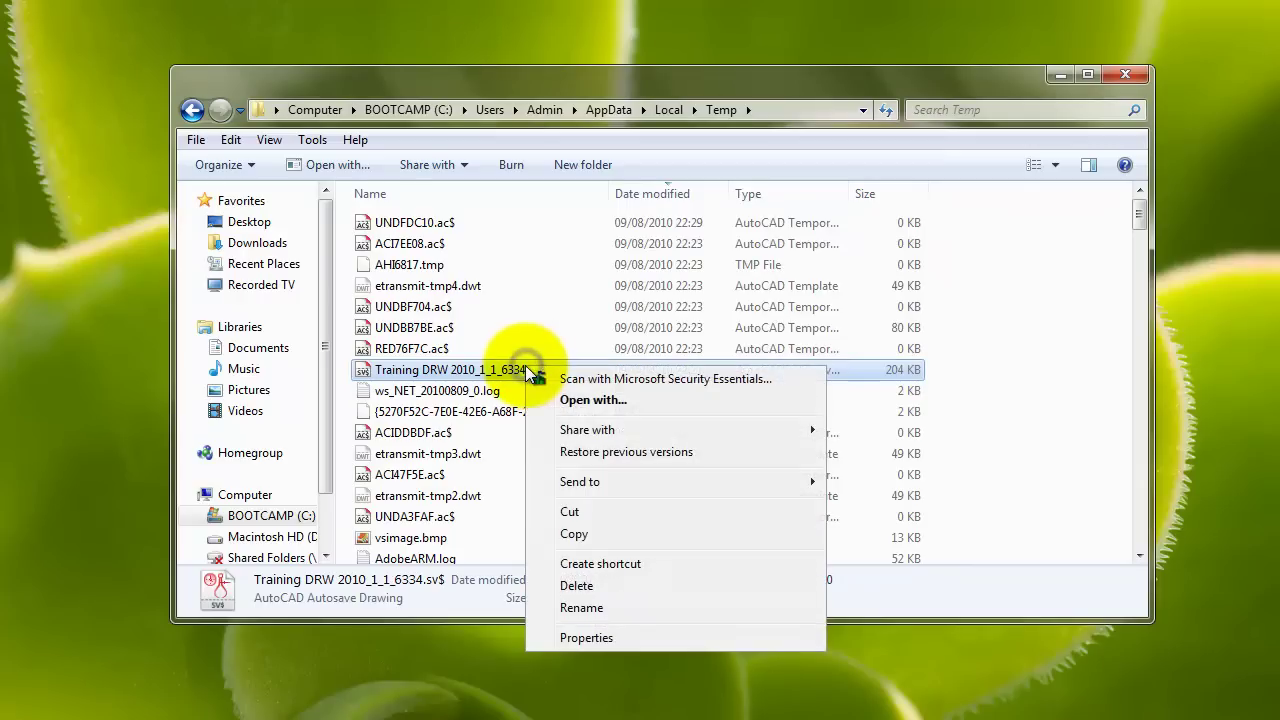
click(575, 533)
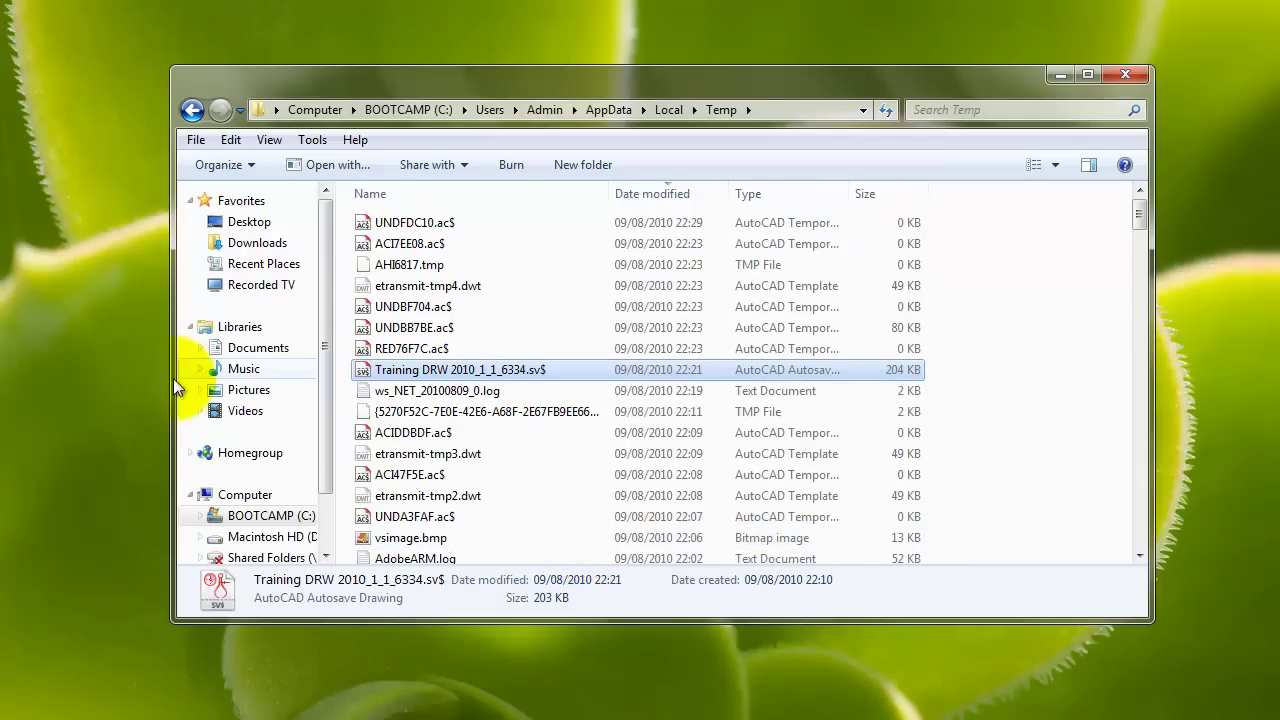
click(48, 323)
right_click(46, 298)
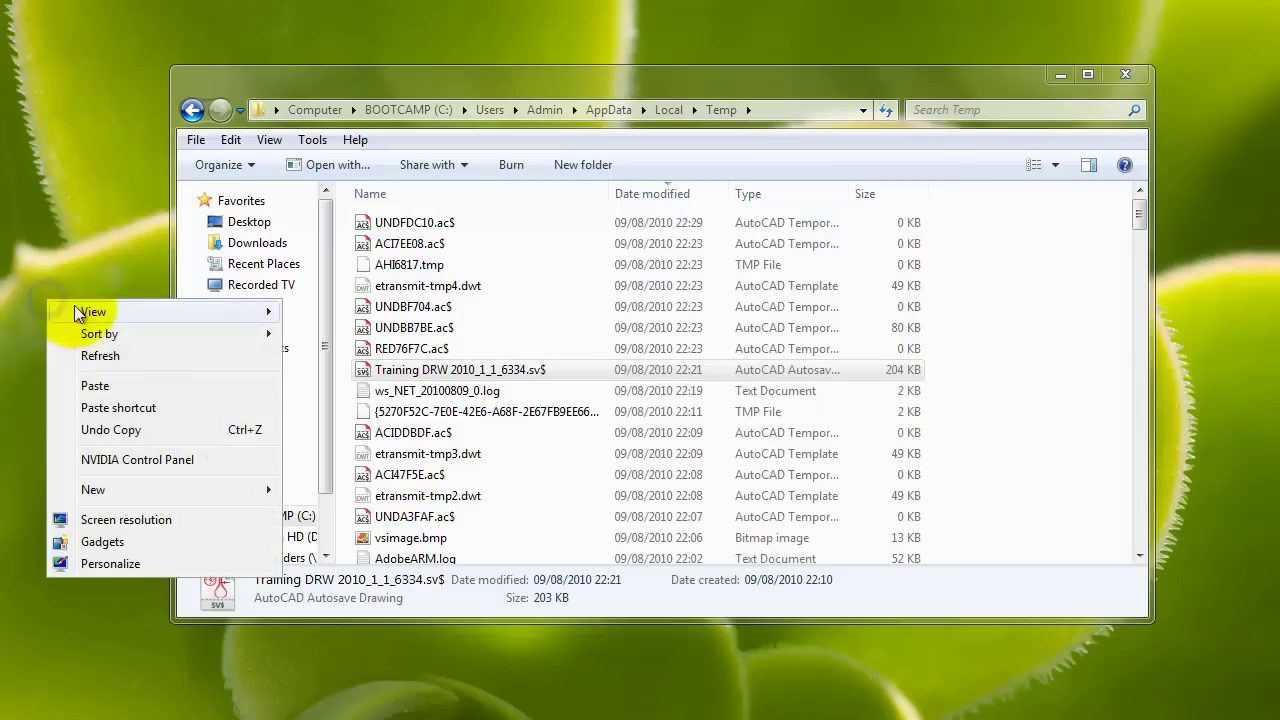
click(118, 386)
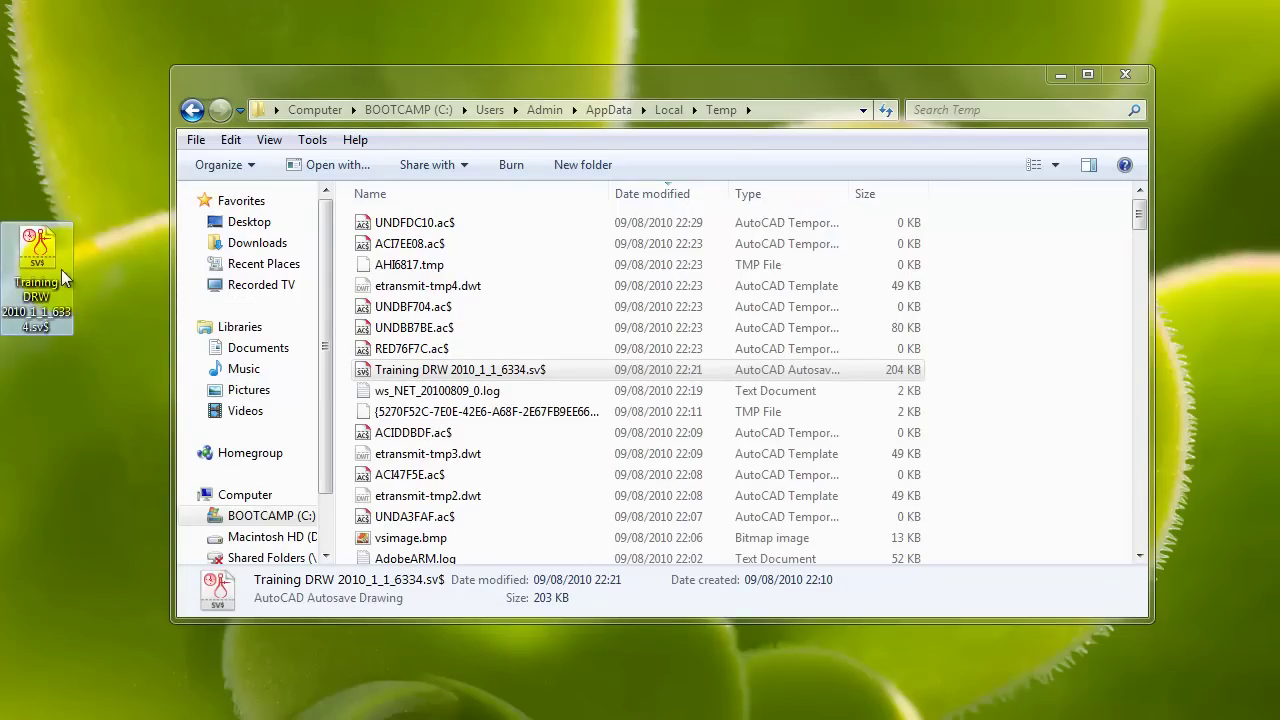
drag(61, 269, 117, 281)
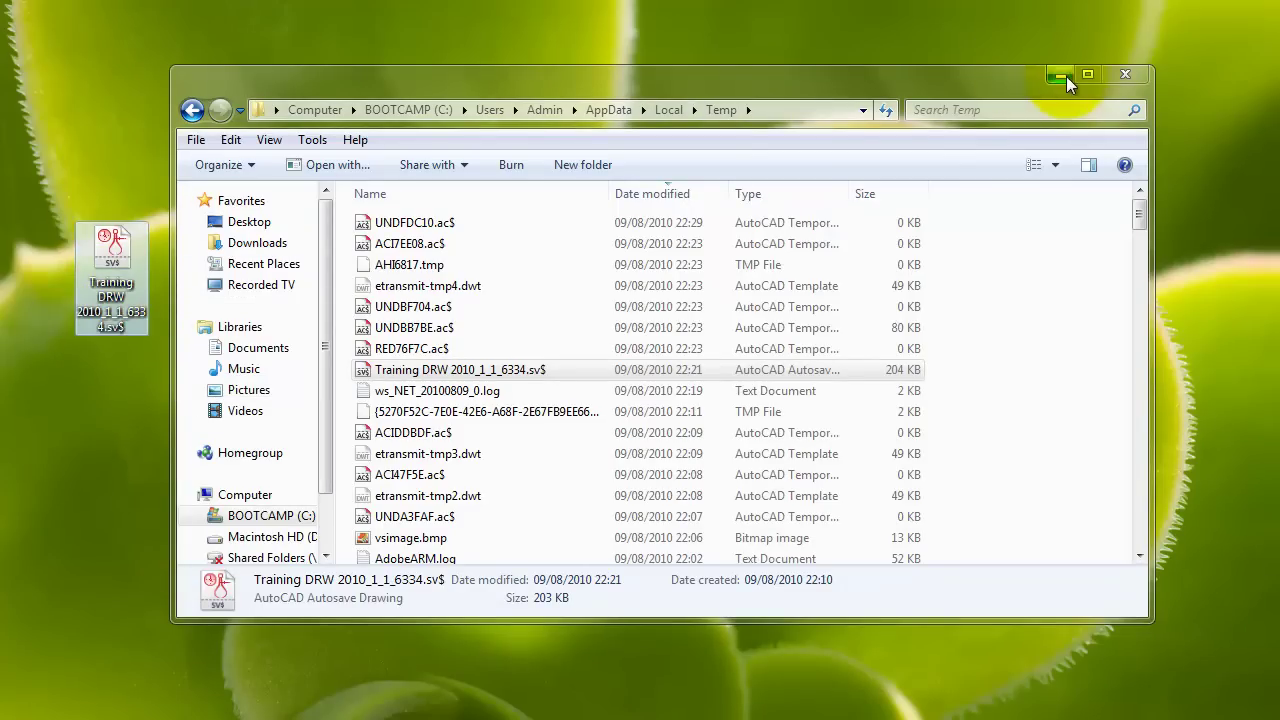